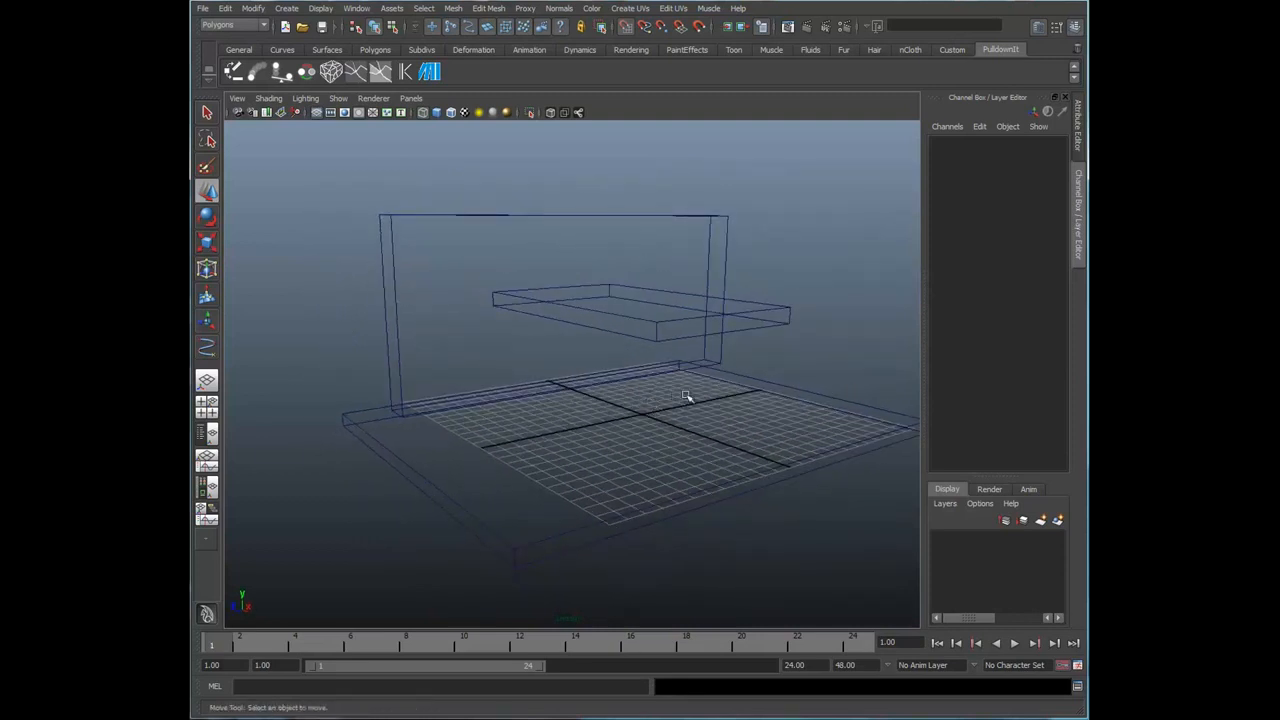
Step: Open the ShatterIt feature for the combined wall, slab and floor mesh and choose the Radial shatter style
left_click(522, 206)
mouse_move(606, 380)
left_mouse_down("alt")
mouse_move(650, 388)
mouse_move(617, 363)
left_mouse_up("alt")
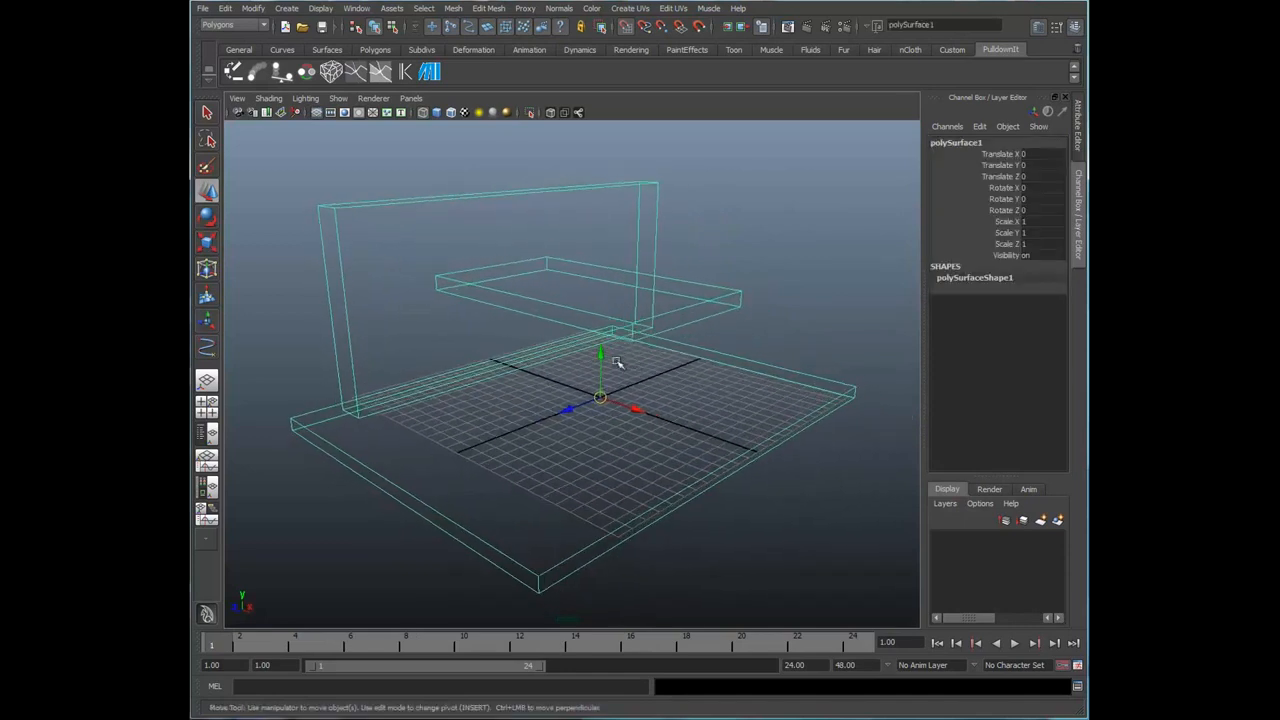
left_click(331, 71)
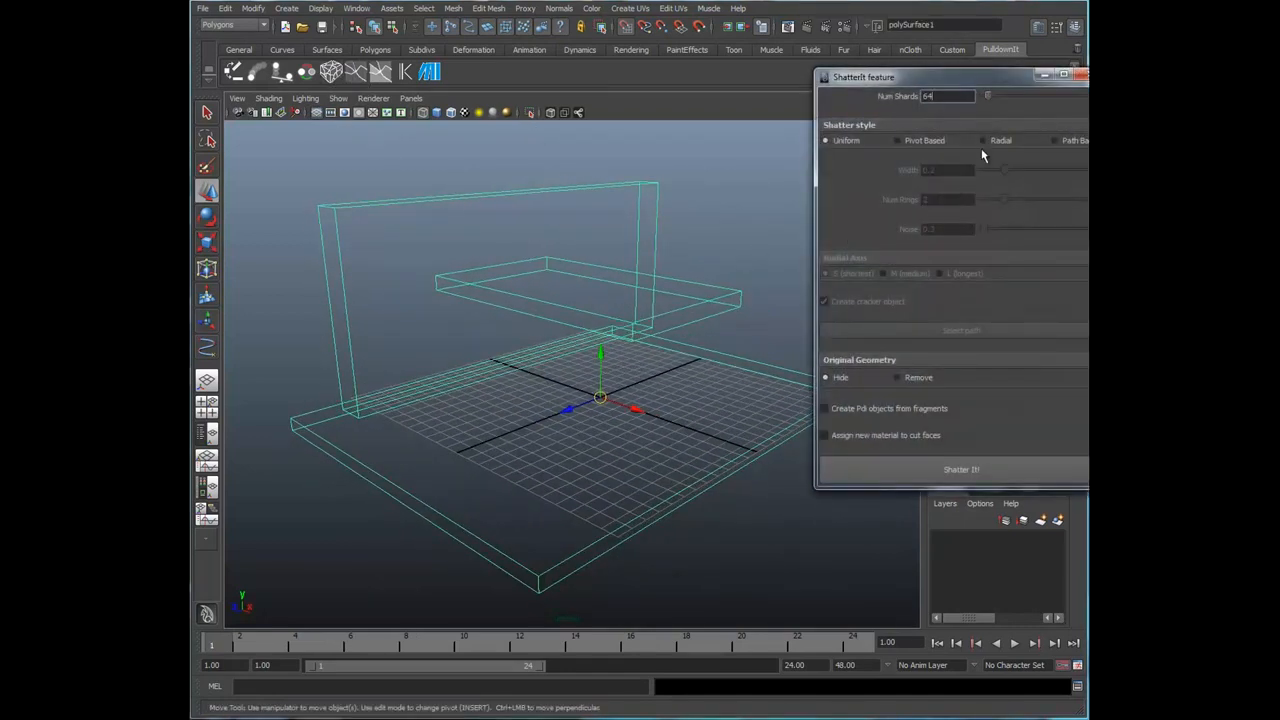
left_click(983, 141)
left_click_drag(642, 334, 650, 337, "alt")
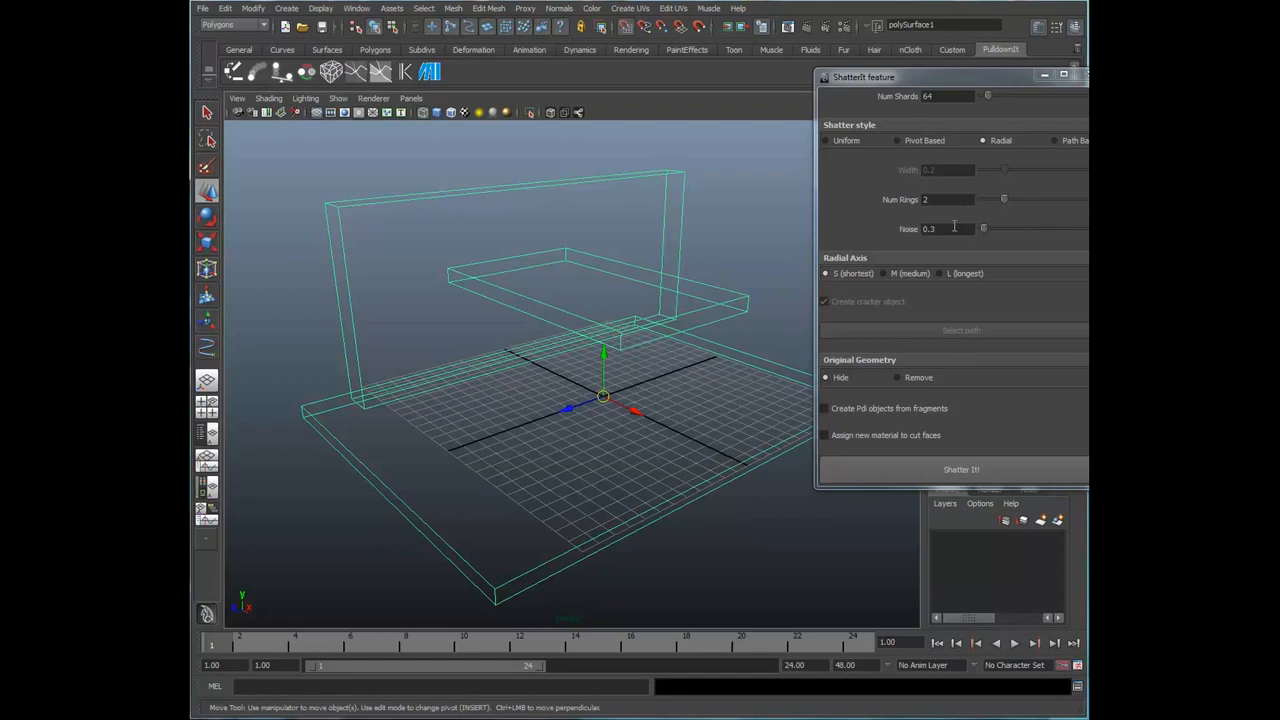
left_click_drag(650, 358, 609, 425, "alt")
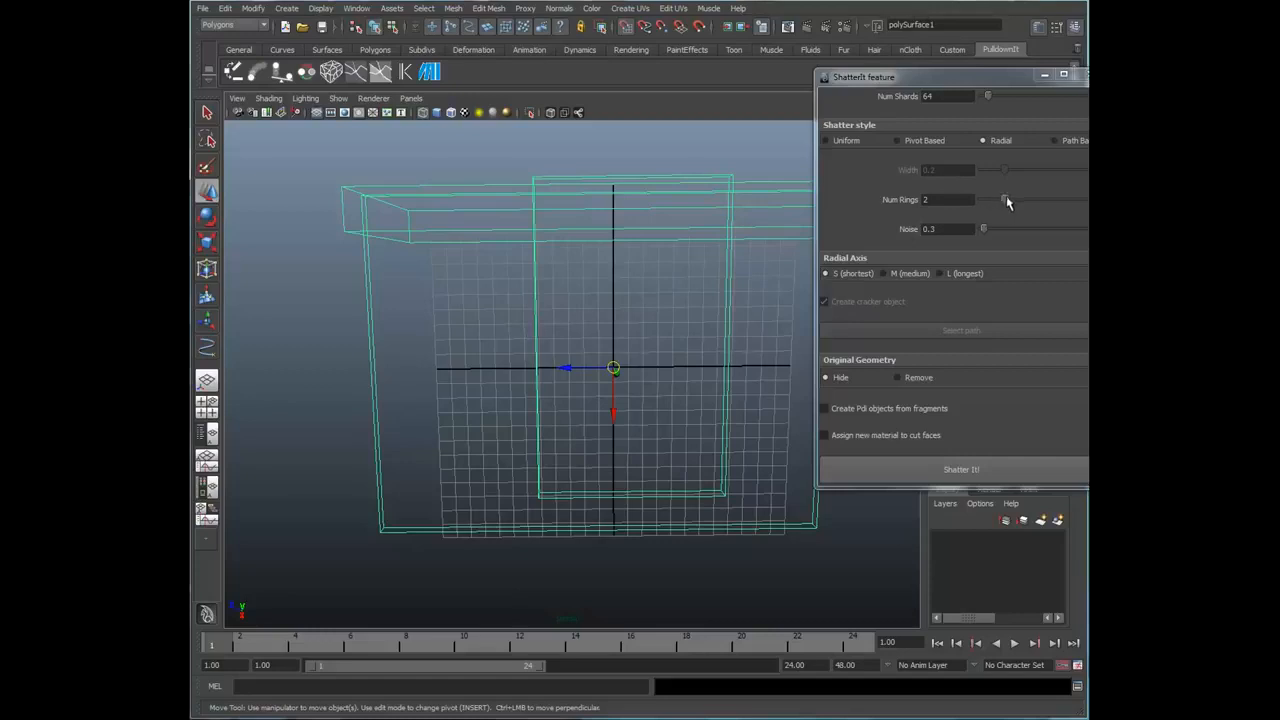
Step: Set the radial shatter to 7 rings, a noise of 2.0 and 1000 shards
left_click_drag(1006, 200, 1050, 202)
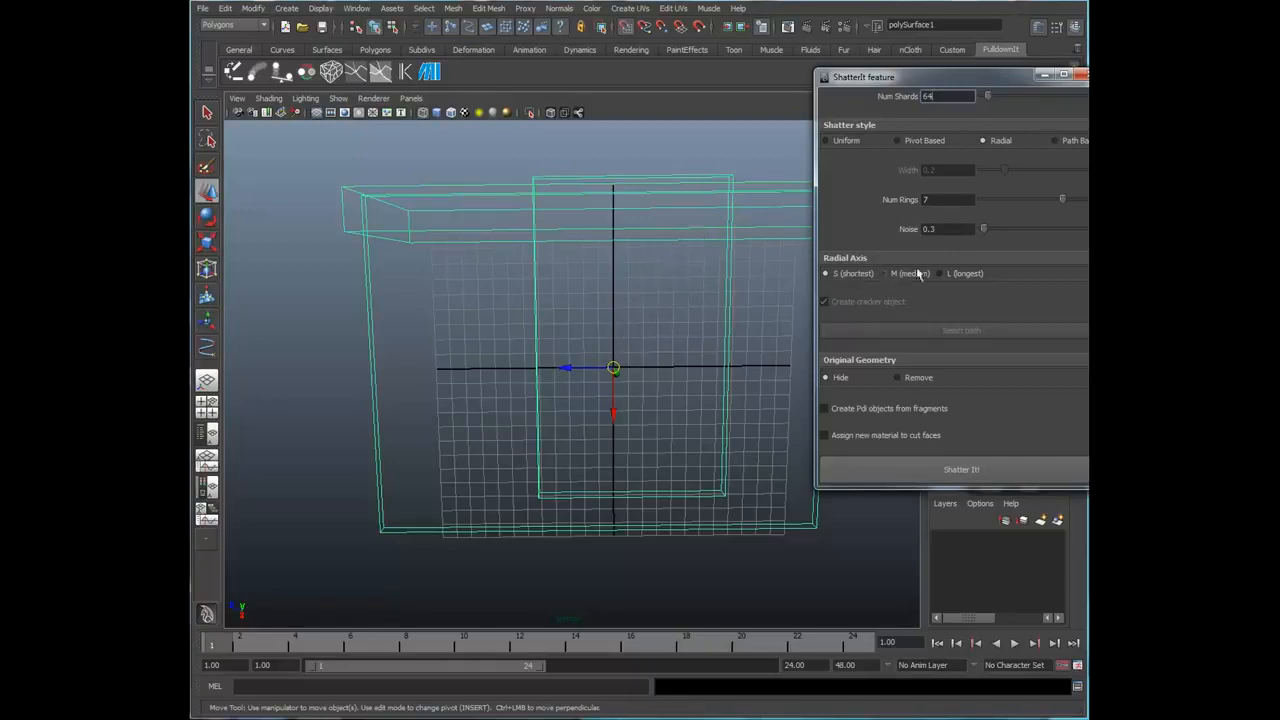
left_click_drag(986, 231, 1023, 236)
left_click(943, 231)
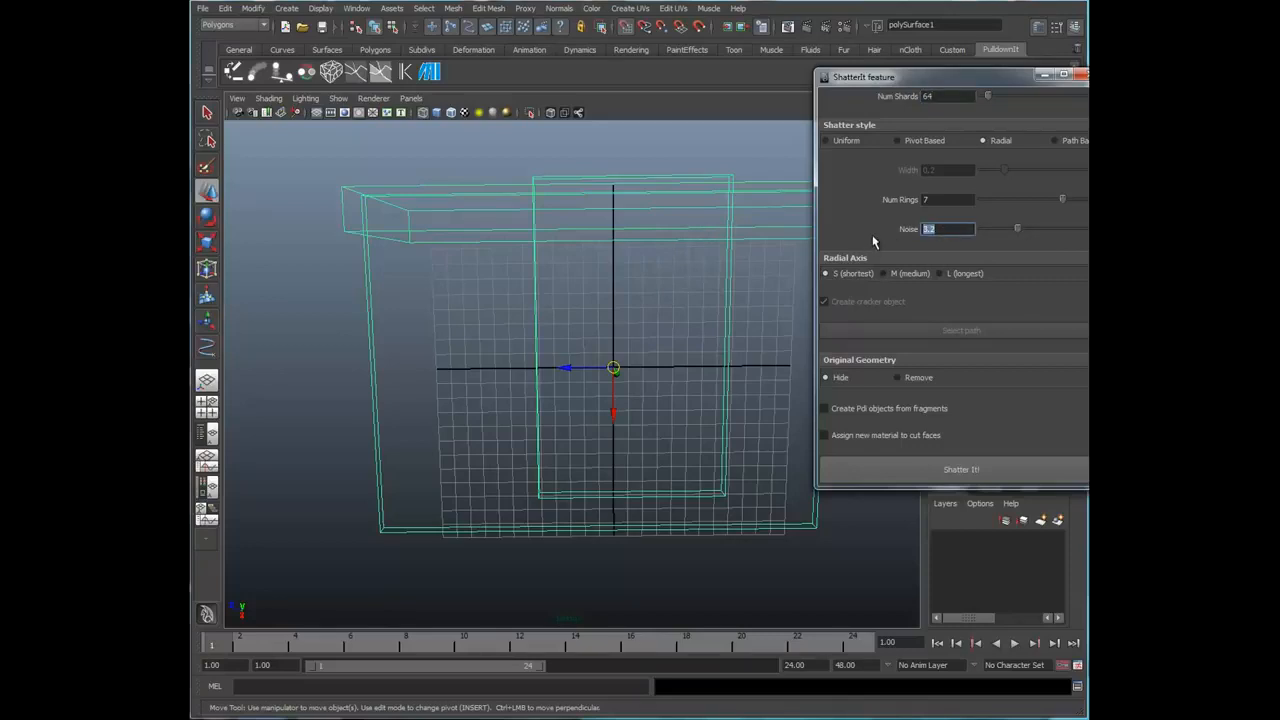
left_click_drag(628, 384, 560, 297, "alt")
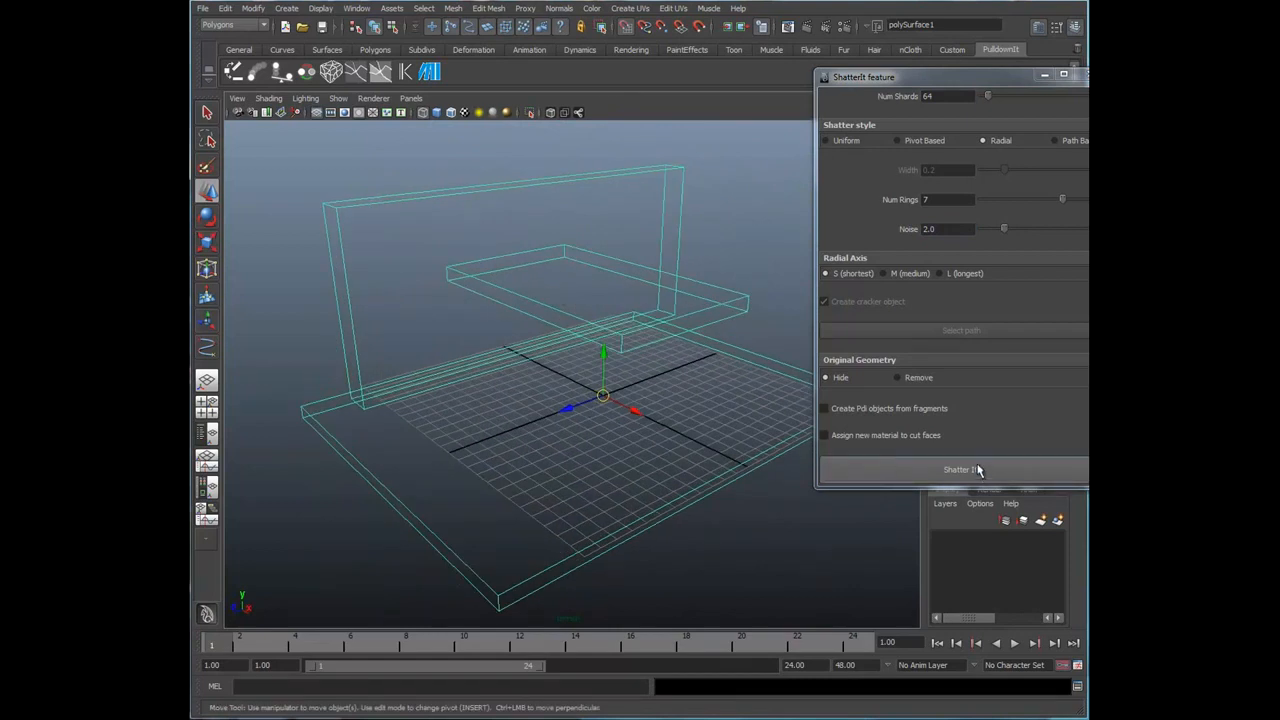
double_click(929, 103)
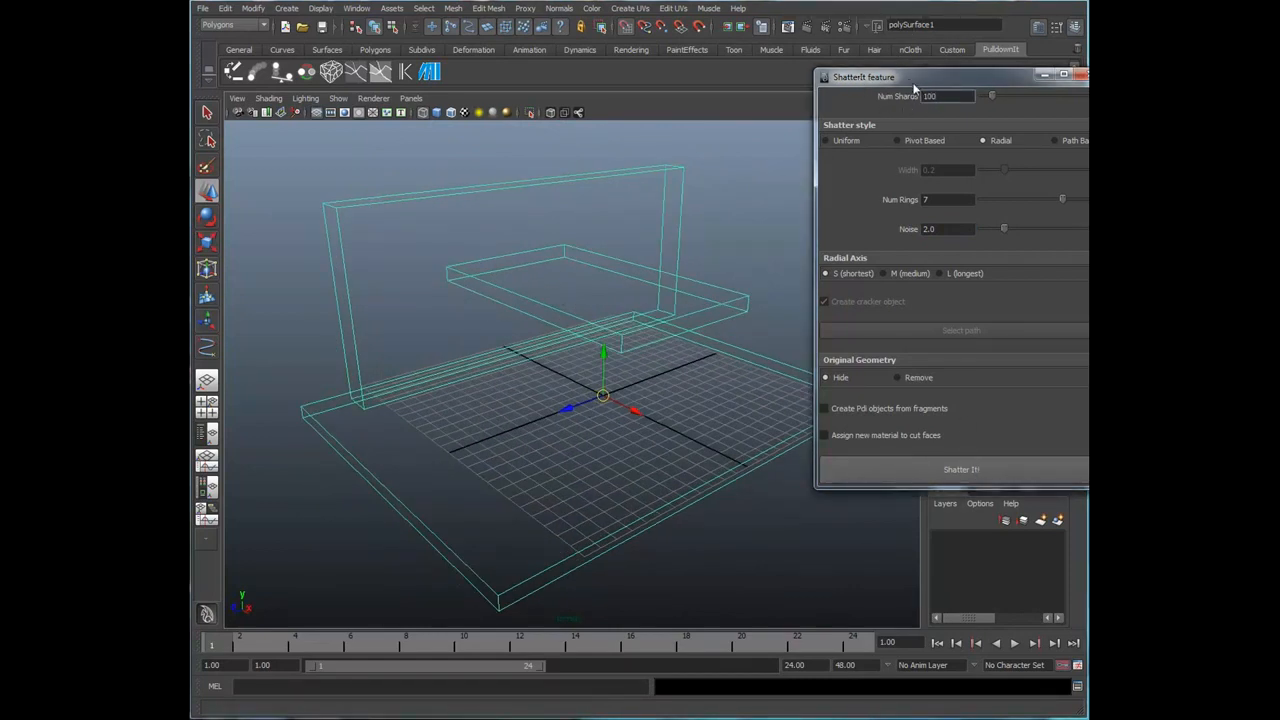
type("1000")
Step: Shatter the combined mesh with the current radial settings and inspect the fragments from several angles
left_click(955, 466)
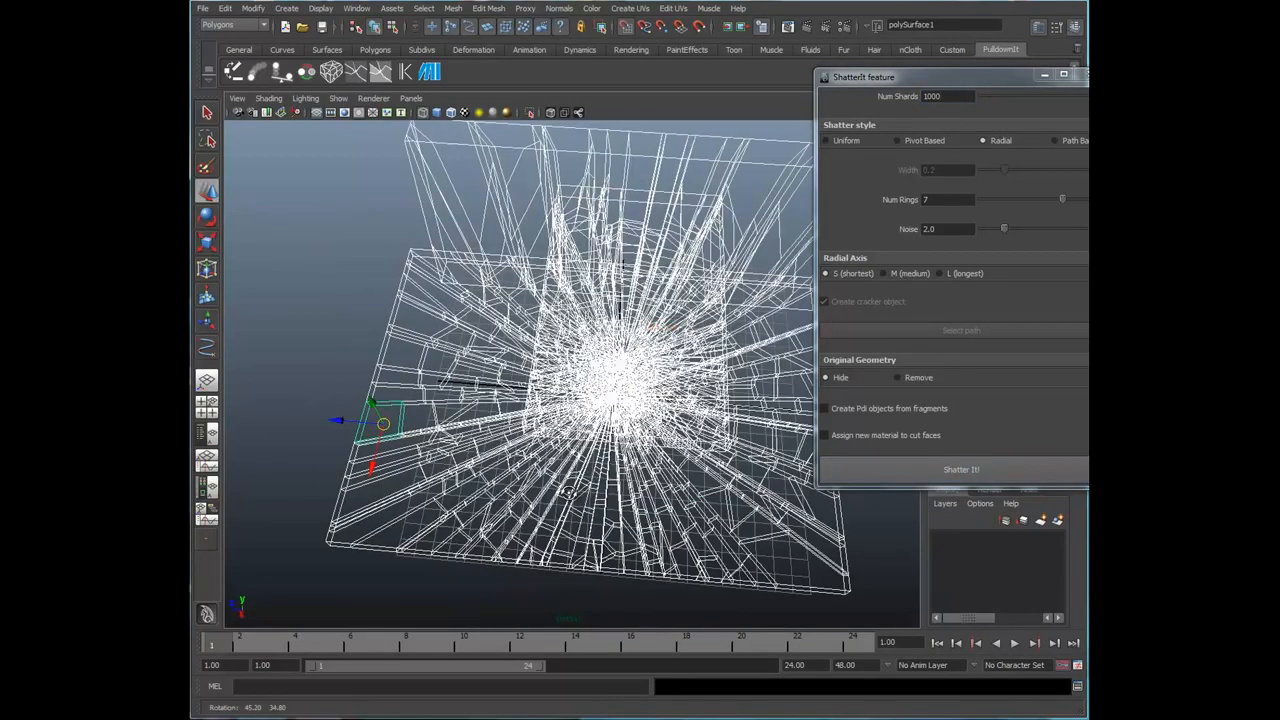
mouse_move(560, 470)
left_mouse_down("alt")
mouse_move(575, 482)
mouse_move(557, 472)
mouse_move(465, 488)
mouse_move(438, 466)
left_mouse_up("alt")
mouse_move(660, 561)
left_mouse_down("alt")
mouse_move(615, 438)
mouse_move(596, 468)
left_mouse_up("alt")
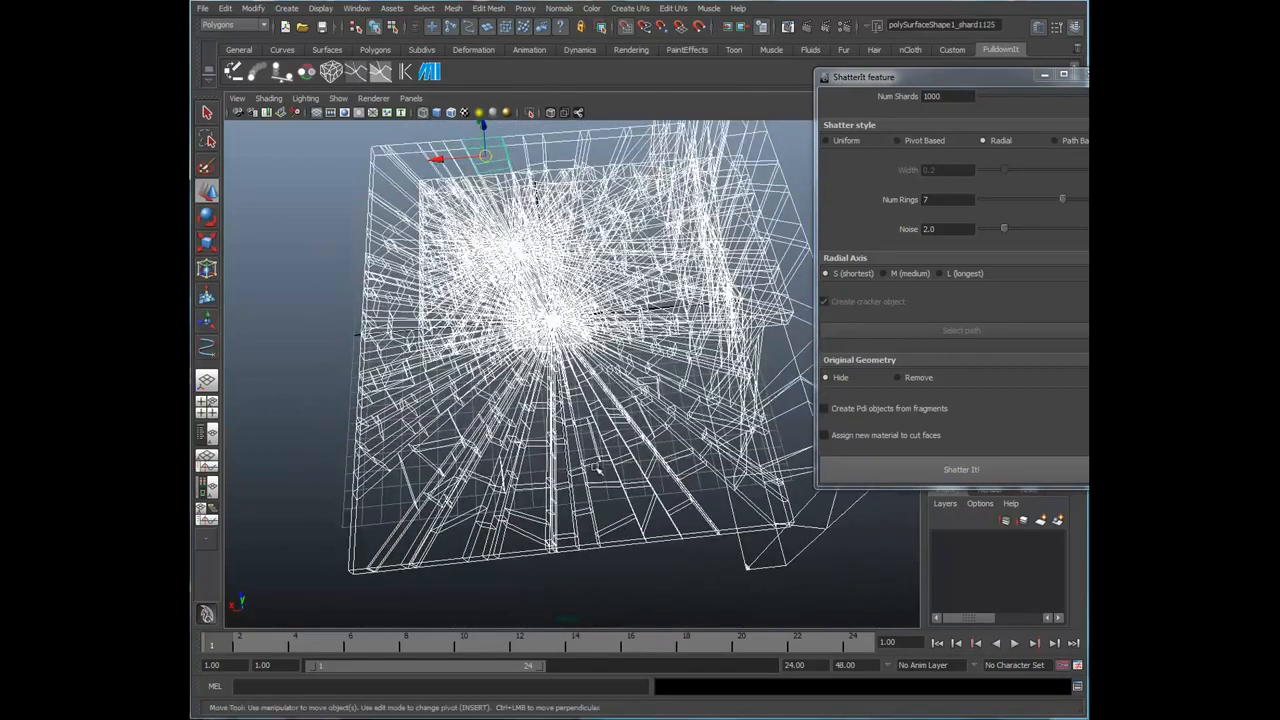
left_click_drag(520, 437, 612, 408, "alt")
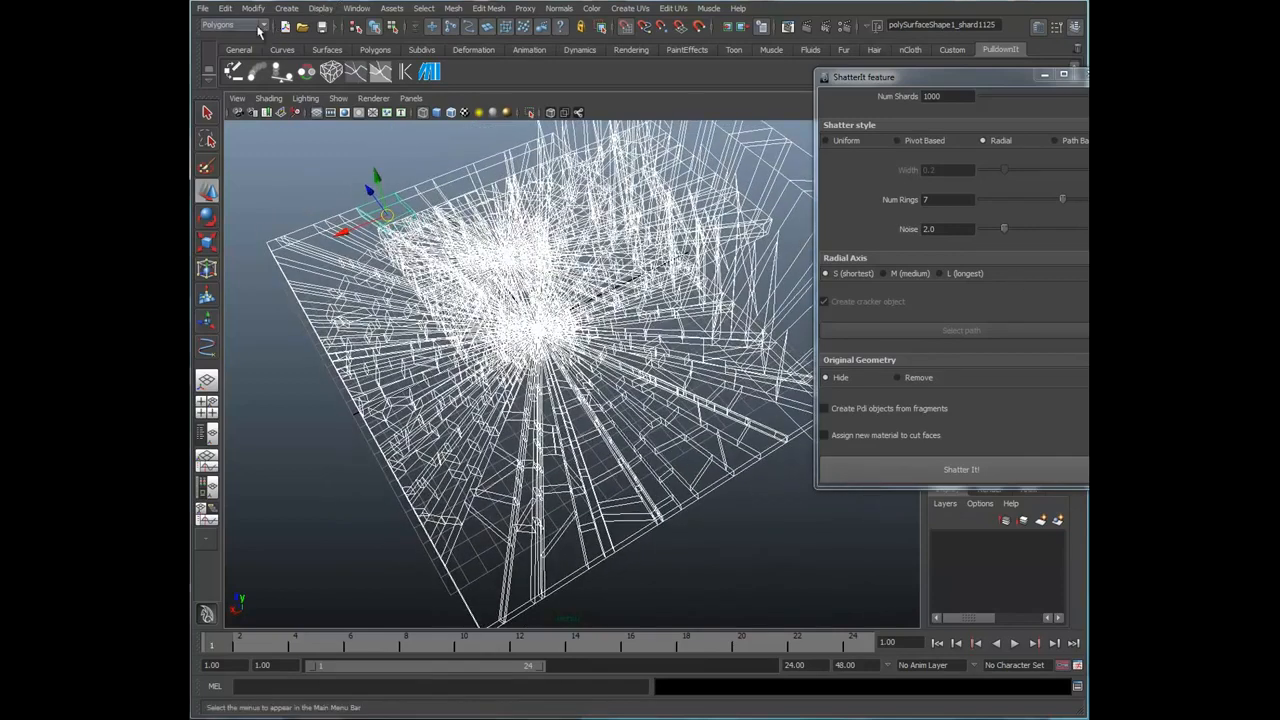
Step: Undo the noisy radial shatter of the combined mesh
left_click(228, 11)
left_click(239, 31)
left_click(232, 11)
left_click(241, 31)
Step: Set the noise to 0.0 and shatter the combined mesh again with the radial style
left_click_drag(1001, 229, 968, 240)
left_click_drag(651, 331, 740, 298, "alt")
left_click_drag(672, 277, 750, 302, "alt")
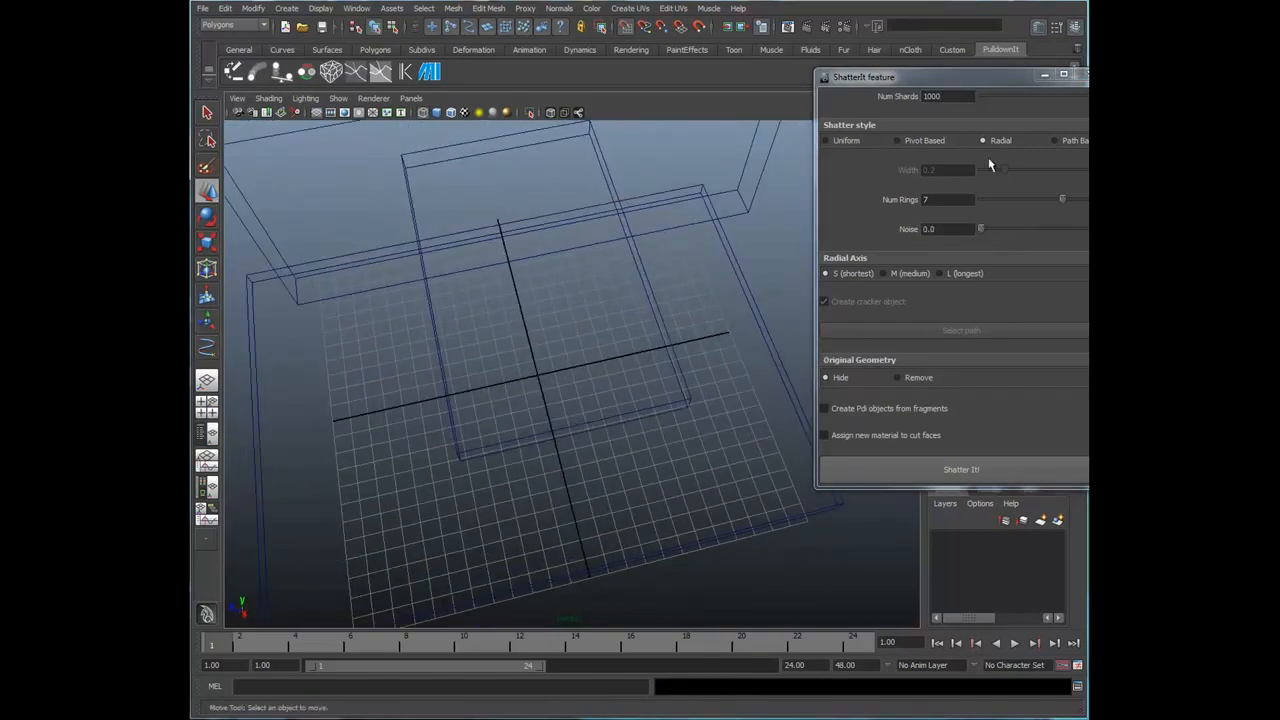
left_click_drag(498, 366, 618, 376, "alt")
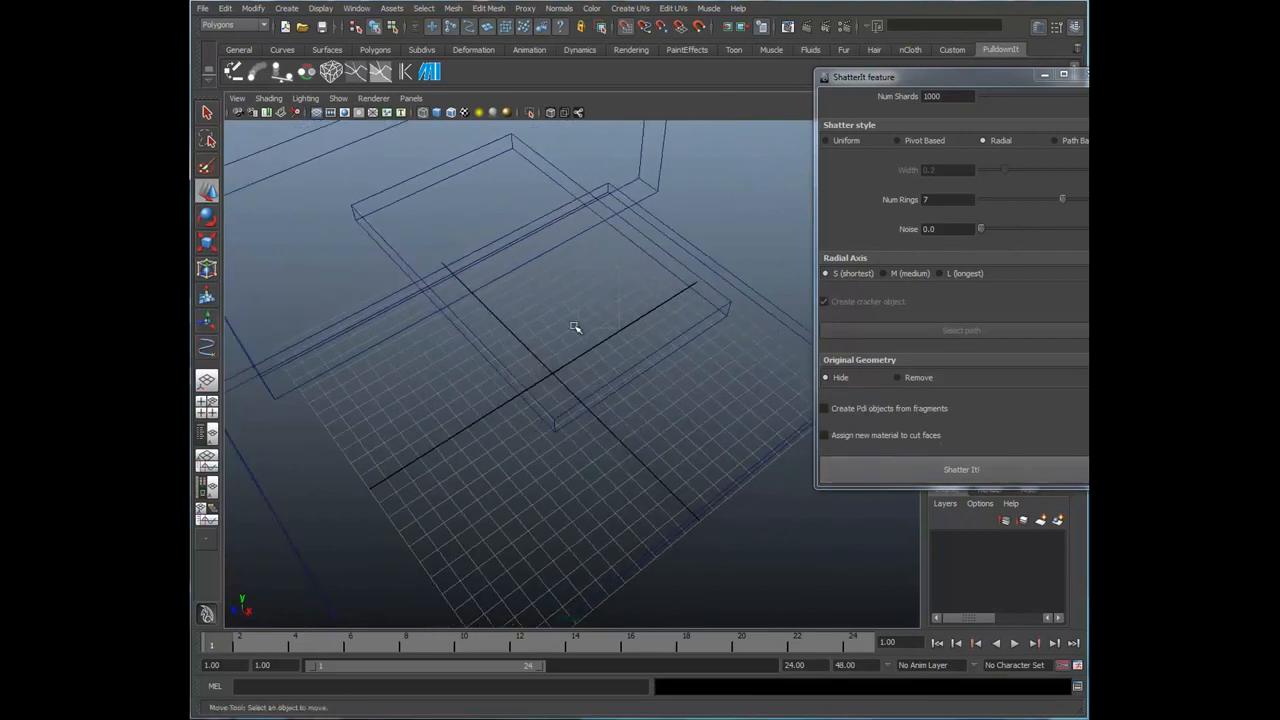
left_click(652, 349)
left_click(955, 469)
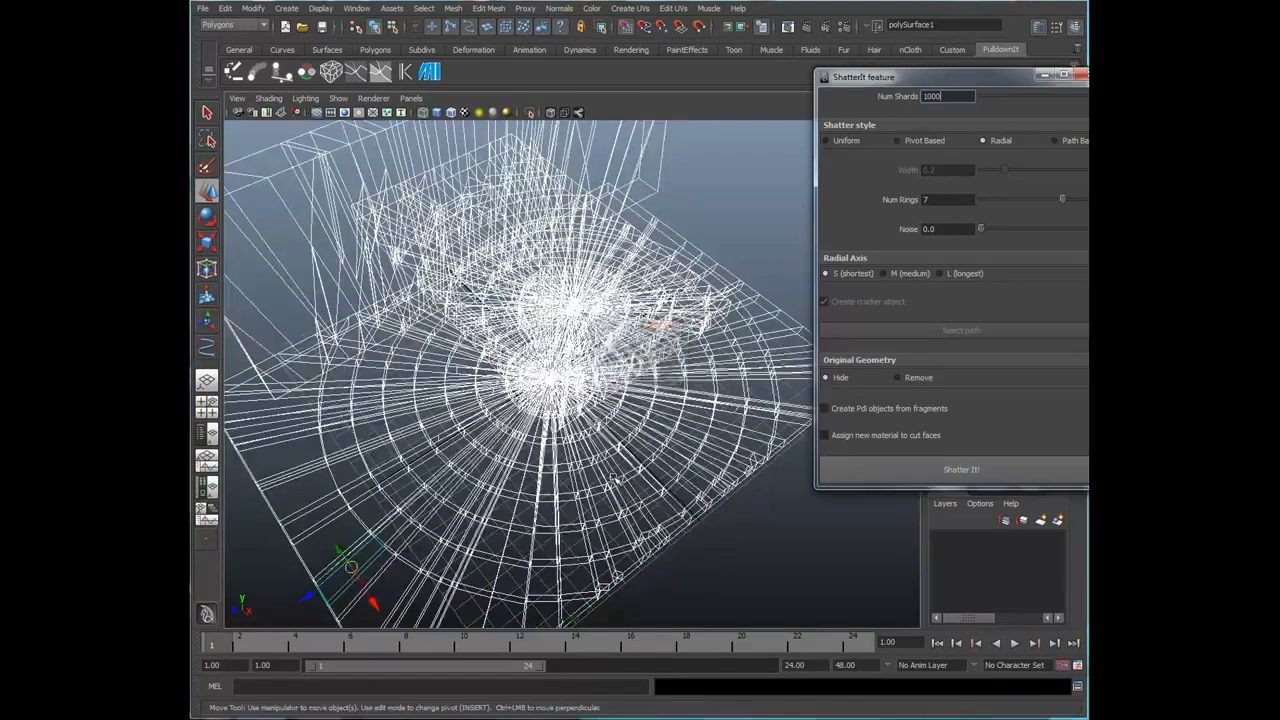
Step: Examine the radial ring pattern on the shattered floor, wall and raised slab from several angles and distances
left_click_drag(594, 528, 528, 450, "alt")
right_click_drag(528, 450, 620, 410, "alt")
left_click_drag(650, 385, 815, 365, "alt")
right_click_drag(815, 365, 725, 375, "alt")
left_click_drag(690, 375, 670, 450, "alt")
right_click_drag(670, 450, 740, 440, "alt")
left_click_drag(740, 440, 700, 370, "alt")
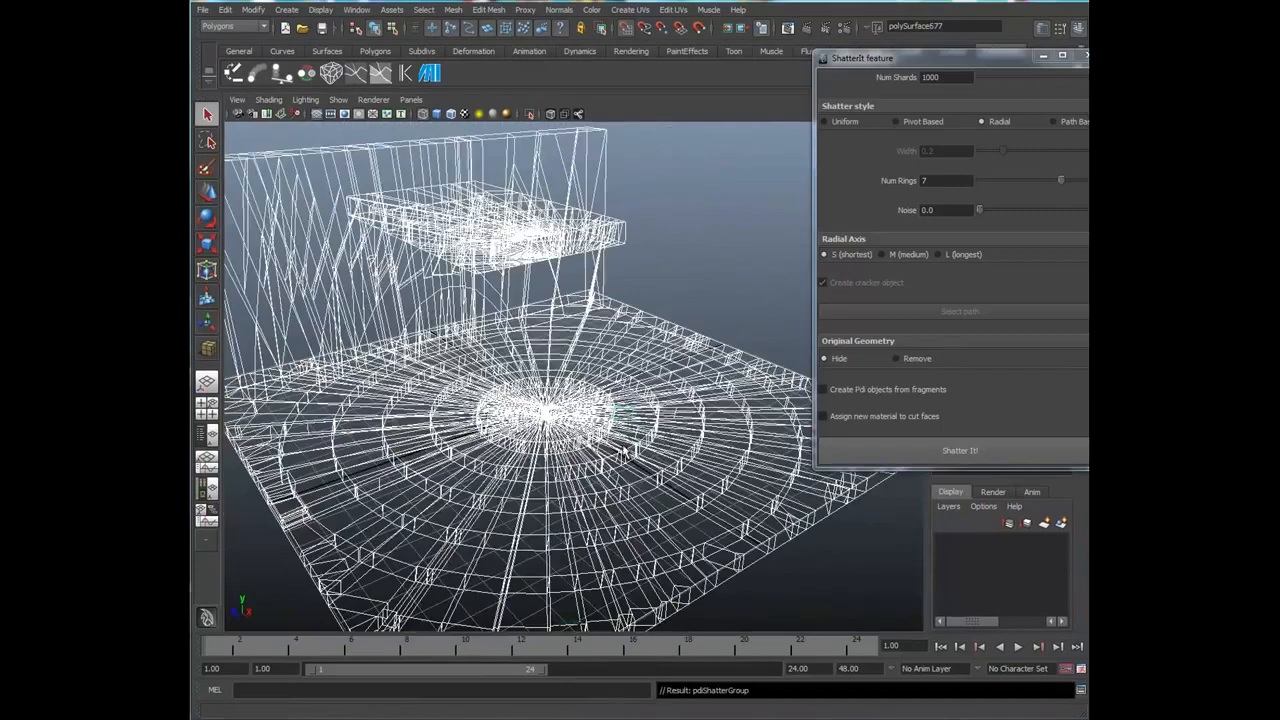
left_click_drag(600, 470, 574, 460, "alt")
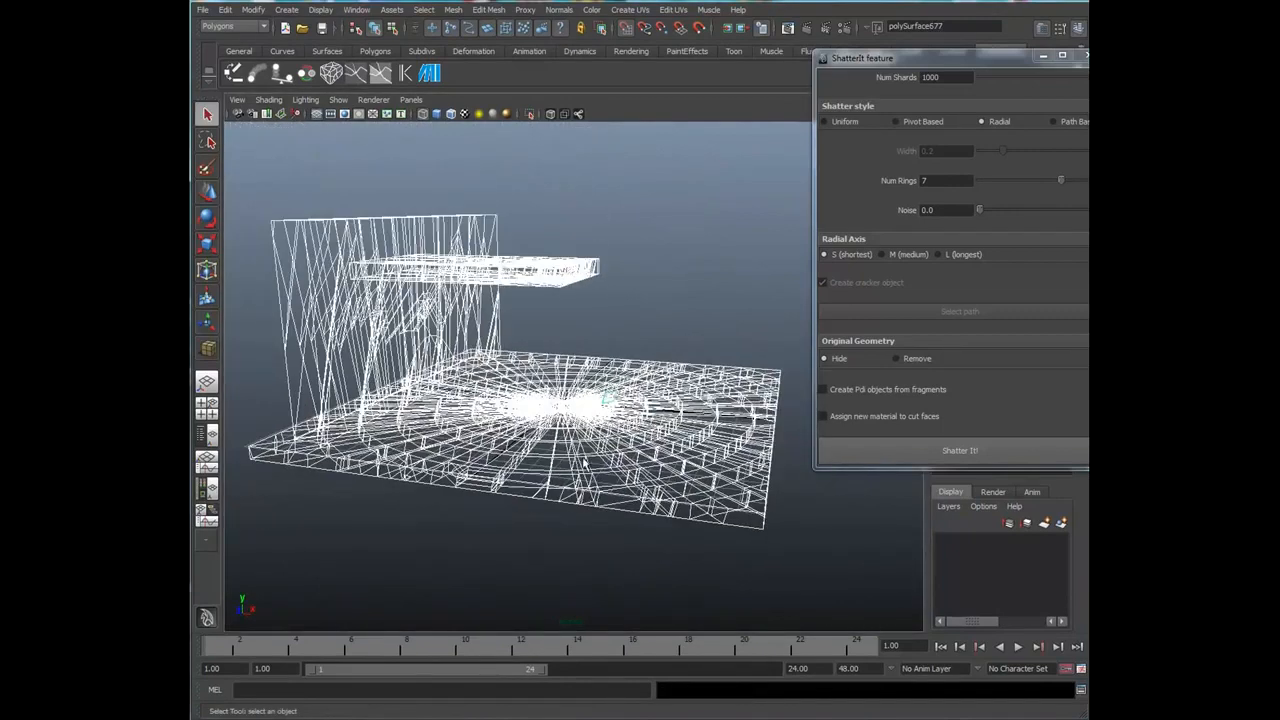
left_click_drag(717, 456, 635, 461, "alt")
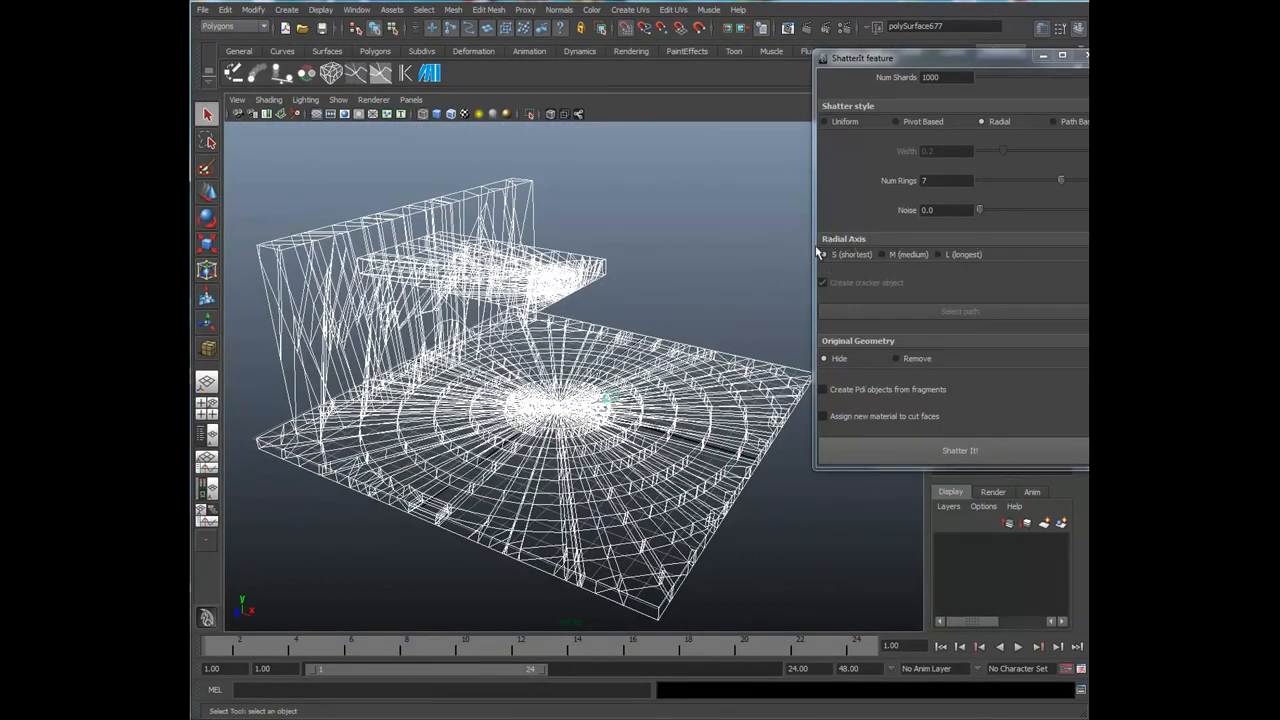
Step: Create a long, flat polygon cube in an empty area away from the shattered mesh
mouse_move(671, 434)
middle_mouse_down("alt")
mouse_move(342, 408)
mouse_move(300, 425)
middle_mouse_up("alt")
middle_click_drag(708, 462, 227, 427, "alt")
left_click(287, 9)
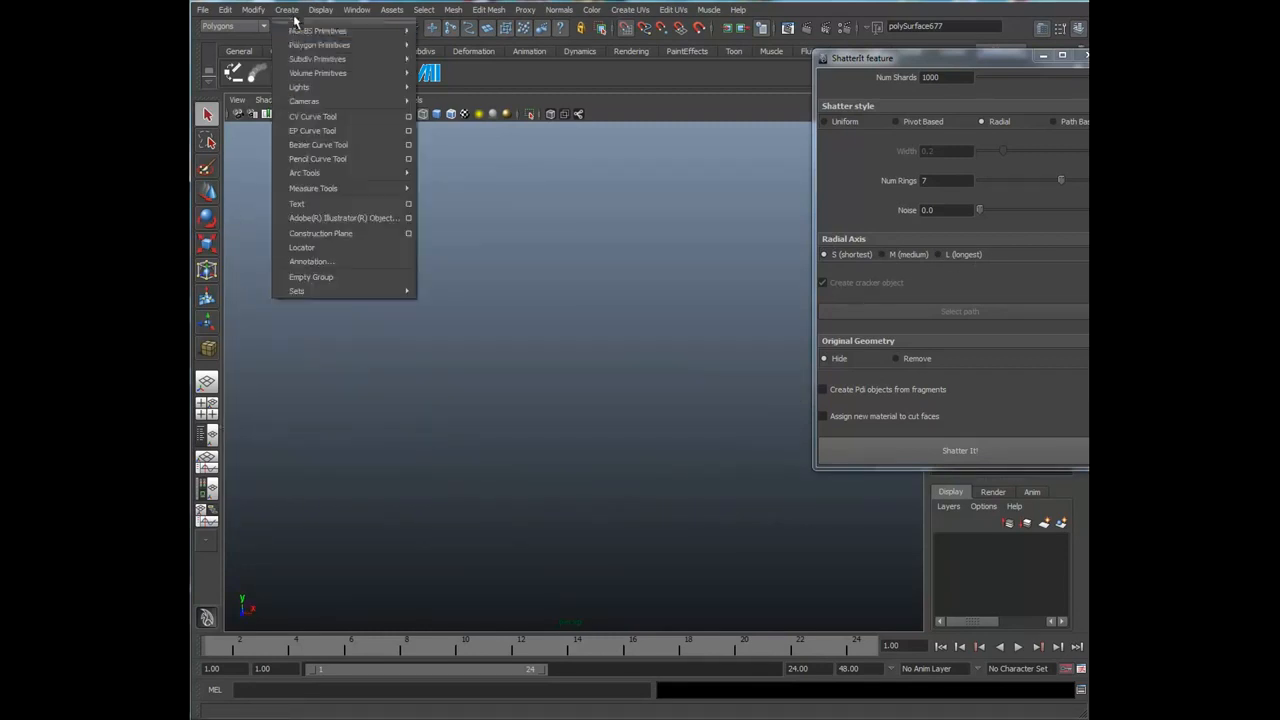
mouse_move(330, 45)
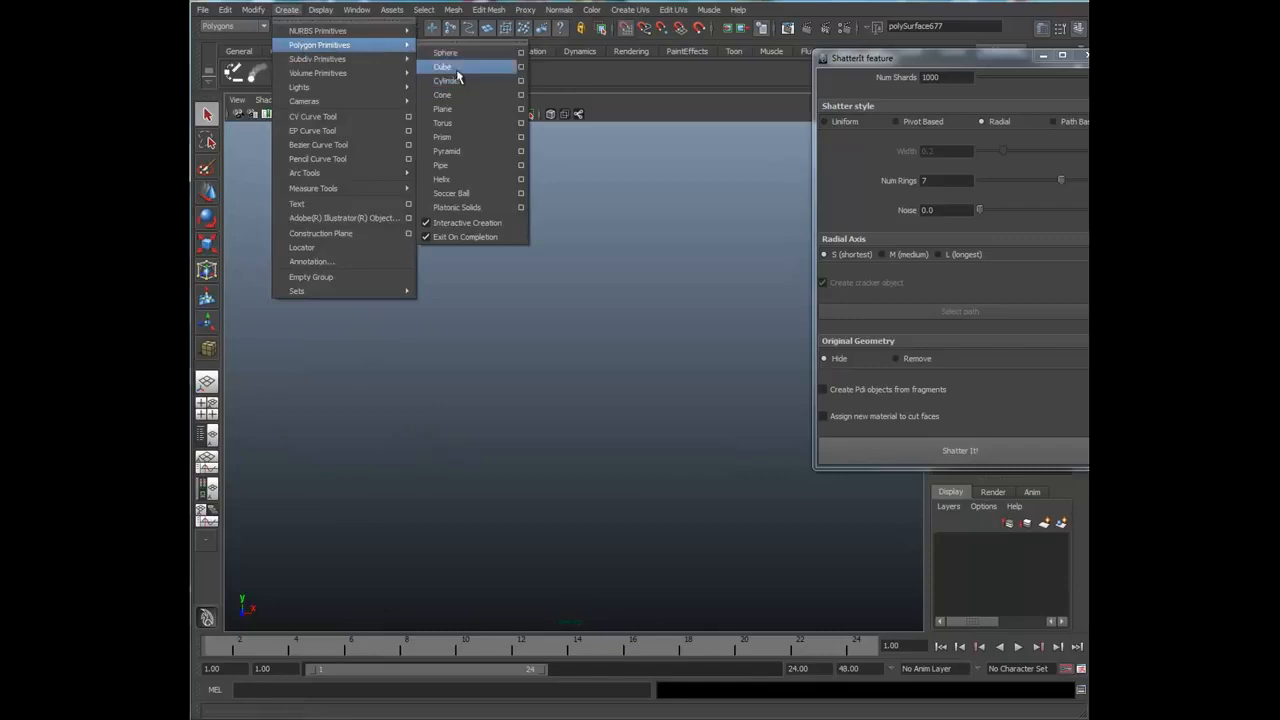
left_click(455, 66)
left_click_drag(440, 313, 617, 577)
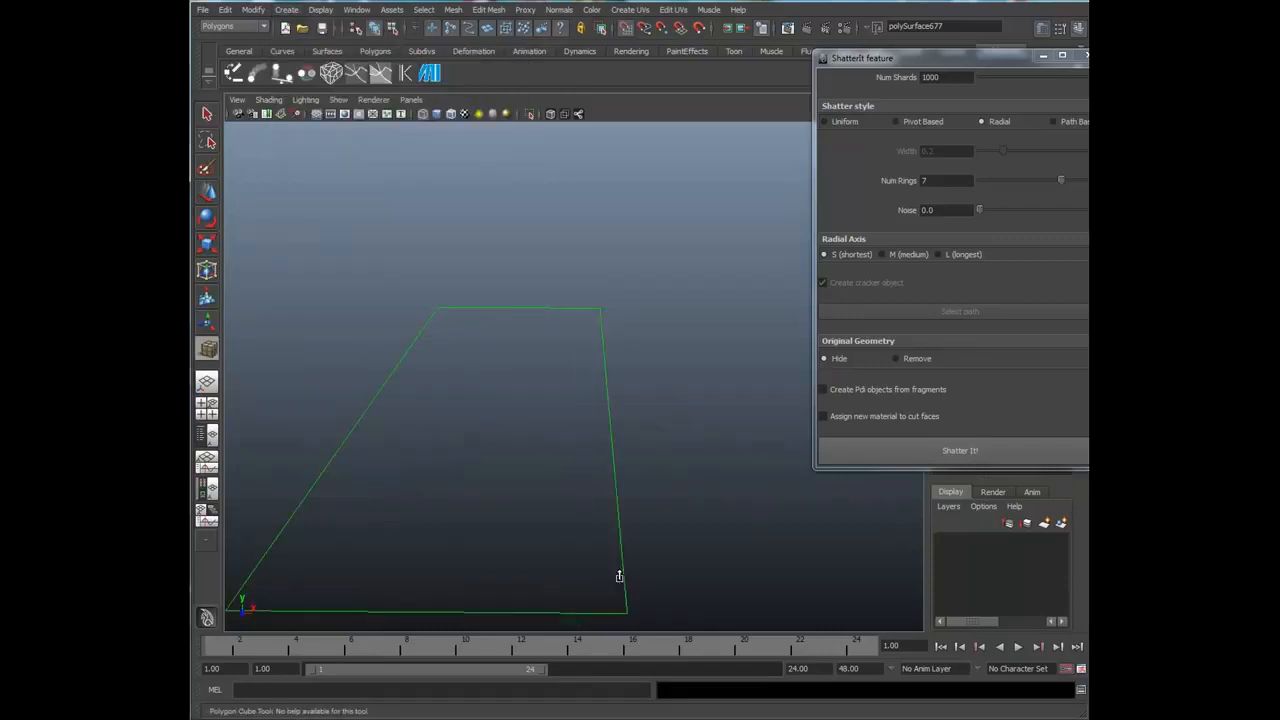
left_click_drag(597, 449, 604, 365)
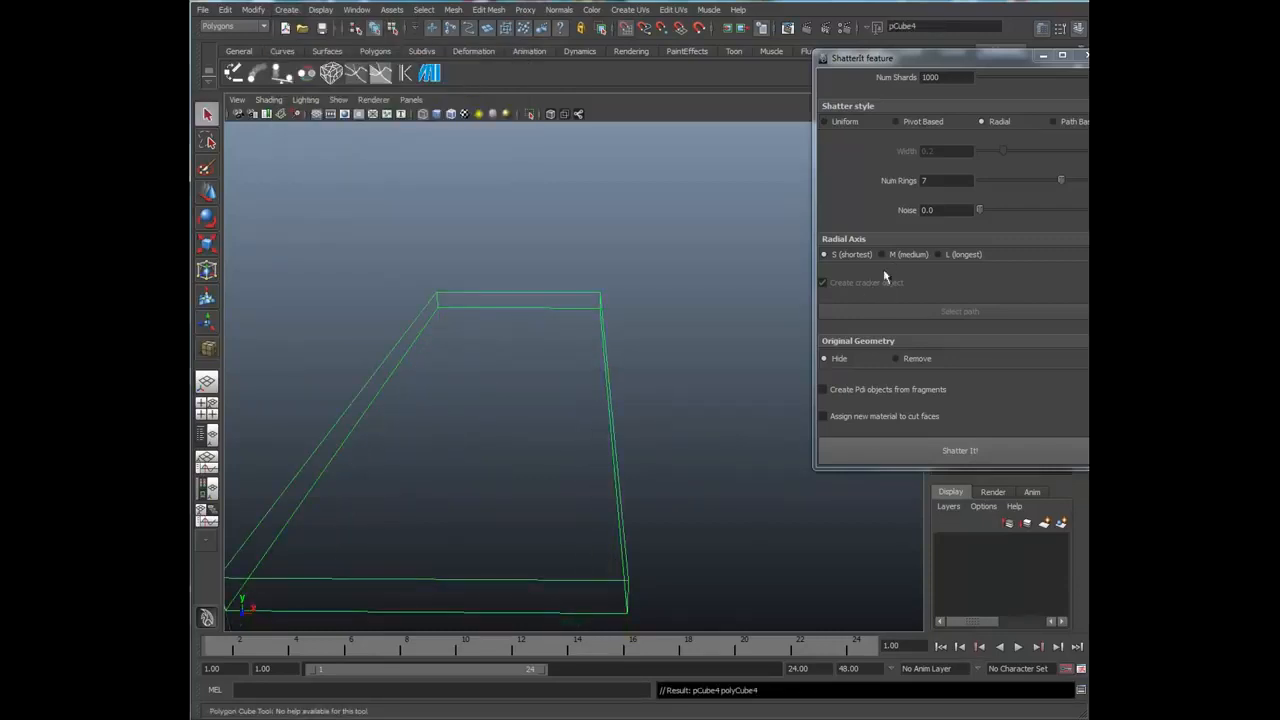
left_click_drag(631, 449, 518, 512, "alt")
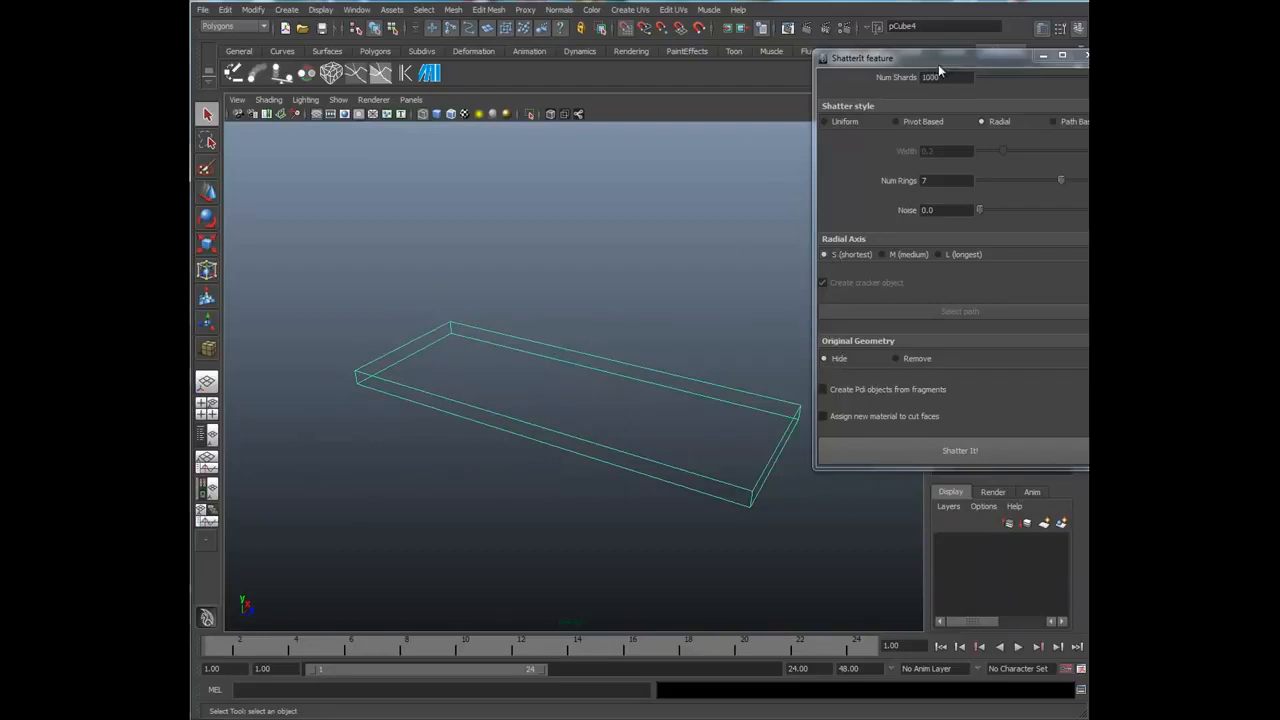
Step: Set the number of shards to 200 for the new flat box
left_click_drag(946, 76, 884, 82)
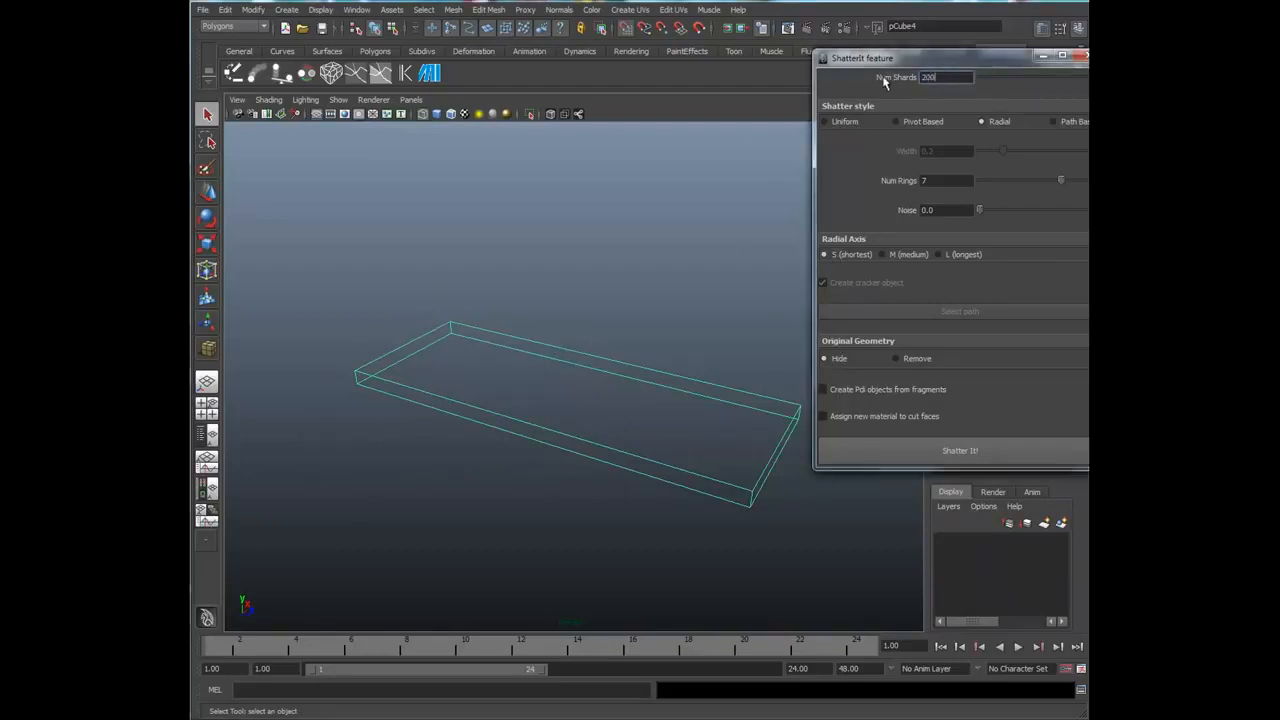
key("Return")
left_click_drag(614, 357, 616, 374, "alt")
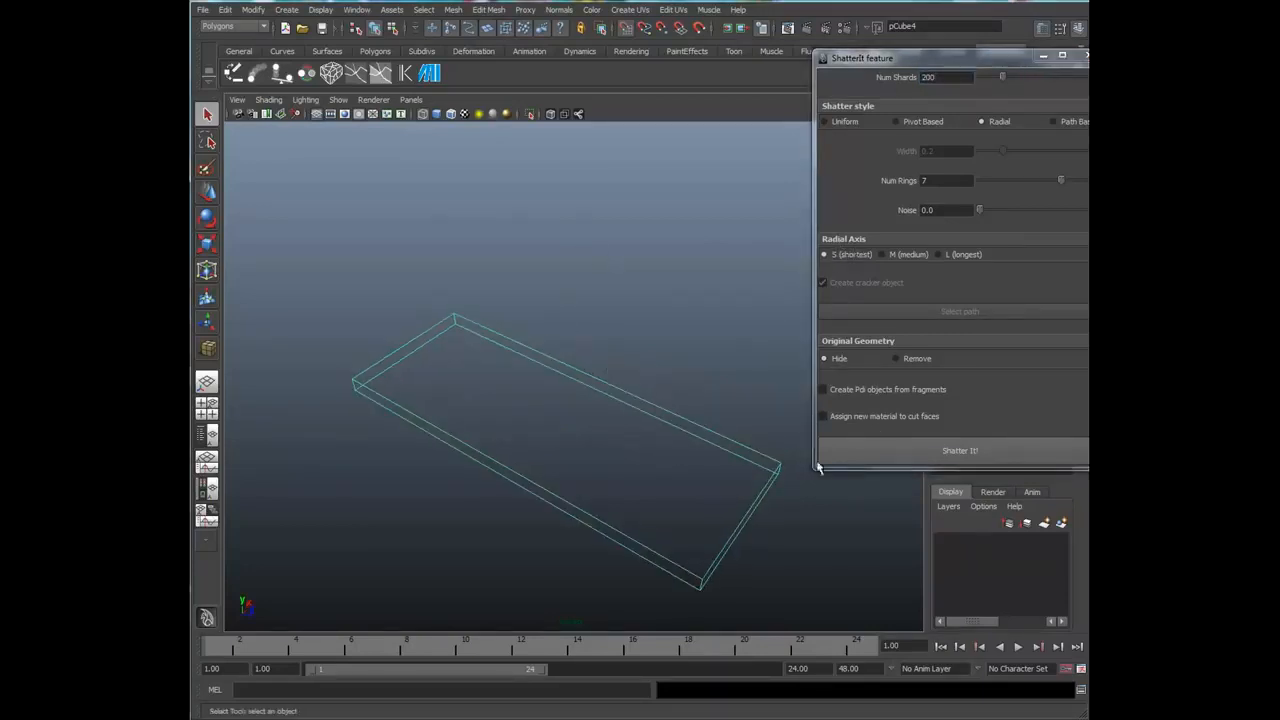
Step: Try a radial shatter of the flat box with zero noise and undo it
left_click(926, 462)
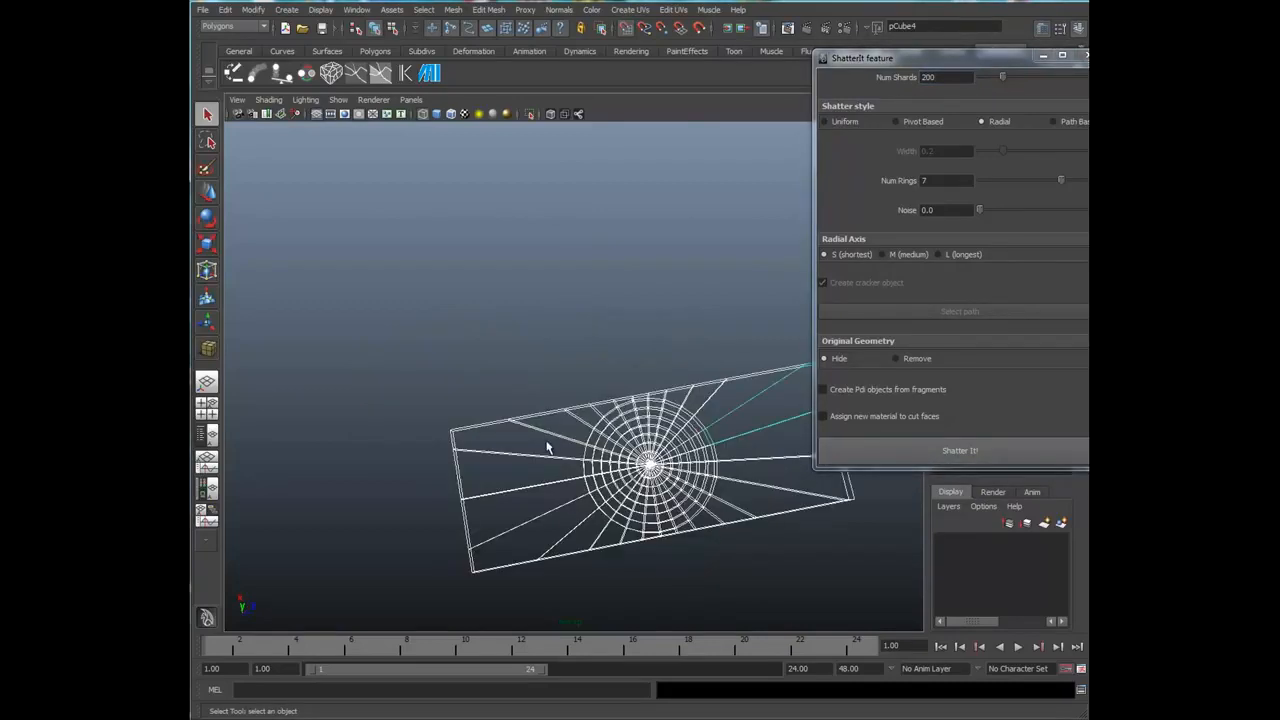
left_click_drag(616, 464, 774, 360, "alt")
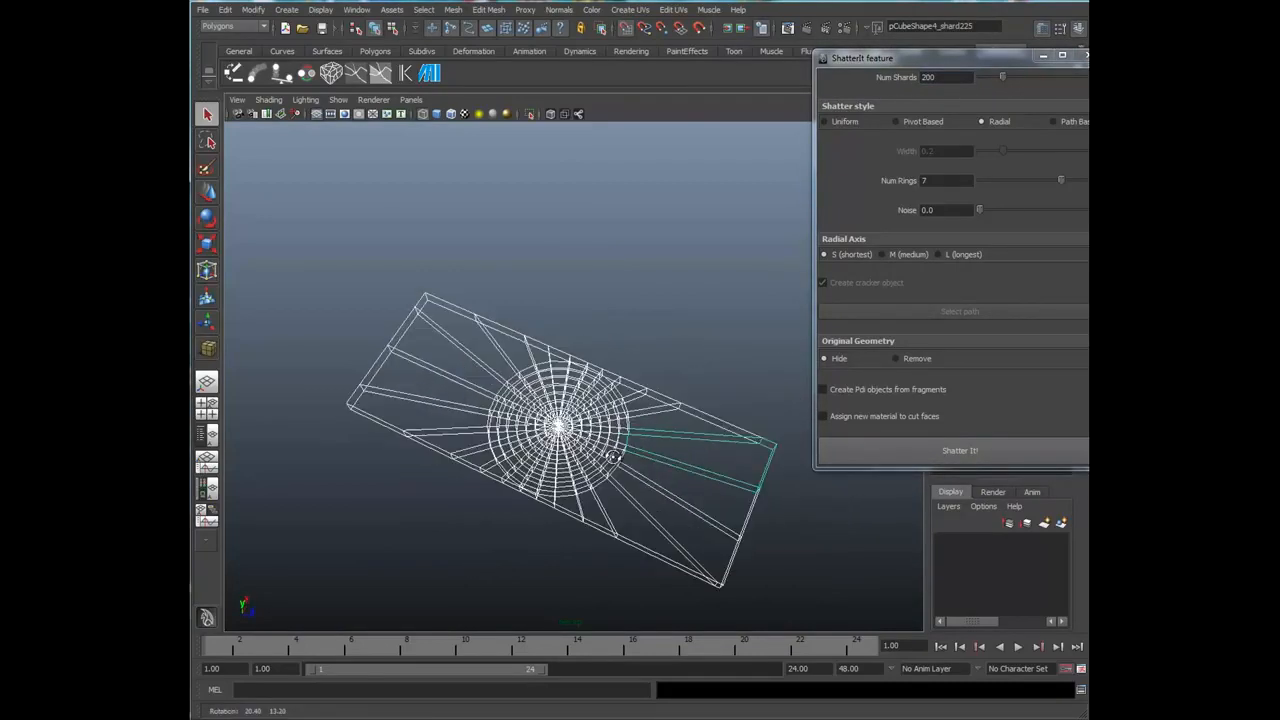
left_click(234, 11)
left_click(238, 31)
left_click(235, 10)
left_click(238, 31)
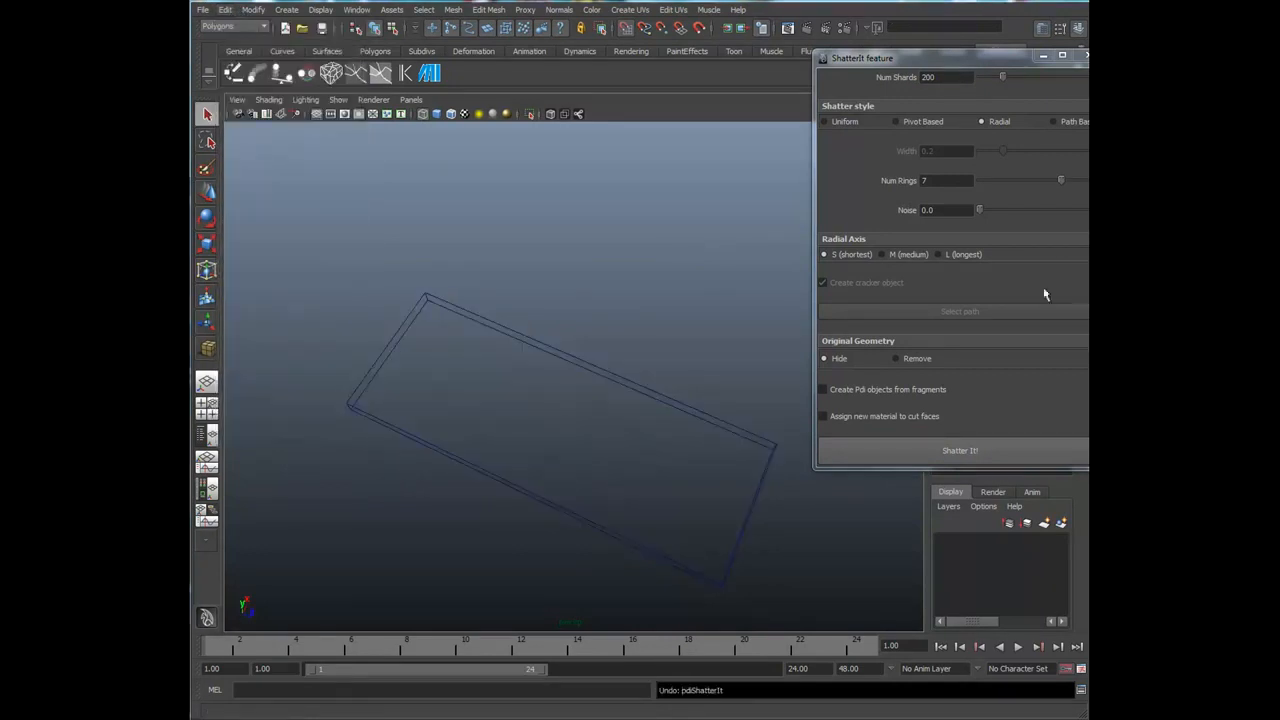
Step: Set the noise to 0.9, shatter the flat box along its shortest axis and inspect the crack pattern
left_click_drag(978, 214, 990, 210)
left_click_drag(600, 414, 597, 410, "alt")
left_click_drag(632, 313, 597, 386)
left_click(1016, 447)
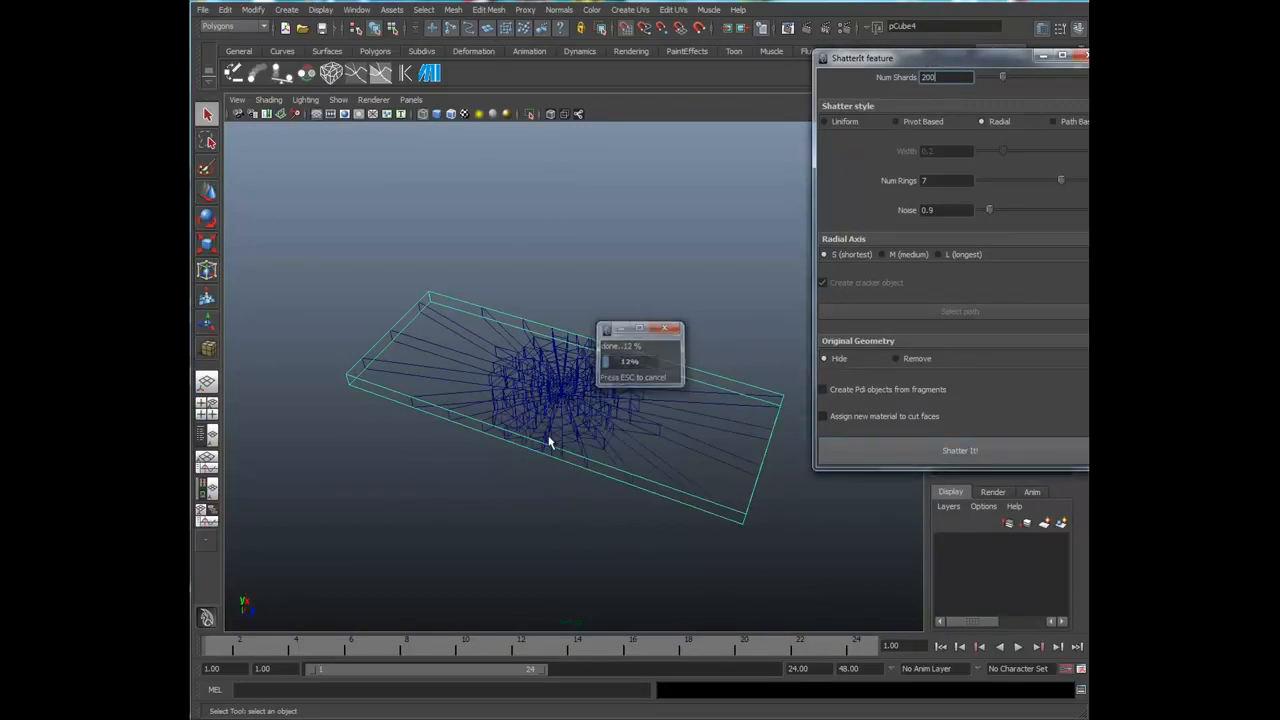
left_click_drag(552, 441, 648, 530, "alt")
right_click_drag(650, 530, 796, 525, "alt")
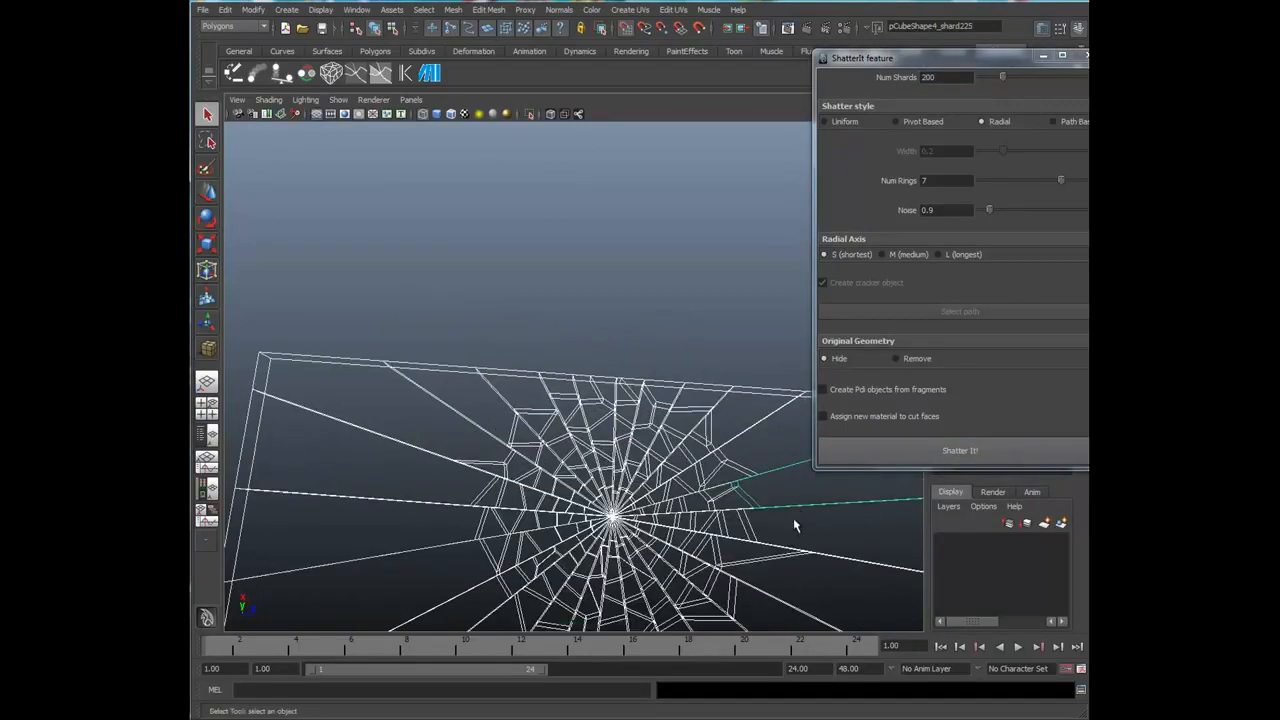
left_click_drag(796, 525, 746, 411, "alt")
left_click_drag(640, 480, 640, 400, "alt")
Step: Undo the shortest-axis shatter of the flat box
left_click(225, 9)
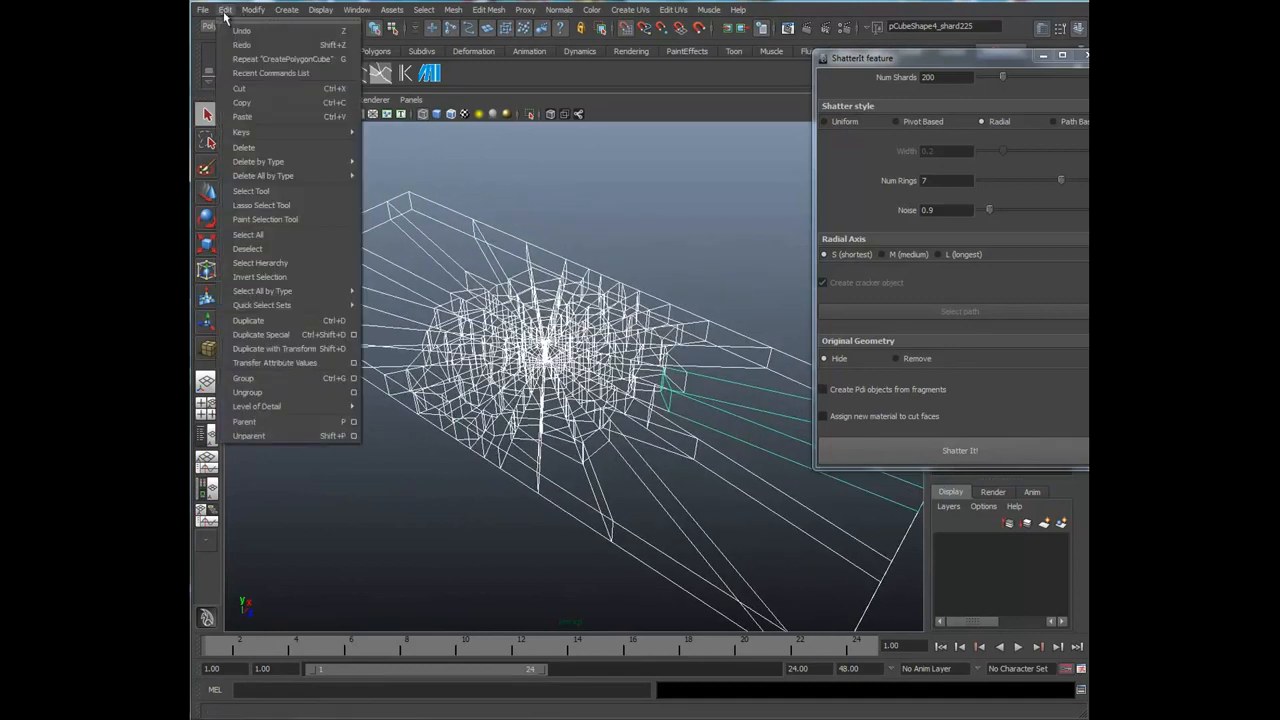
left_click(241, 31)
left_click(225, 9)
left_click(241, 31)
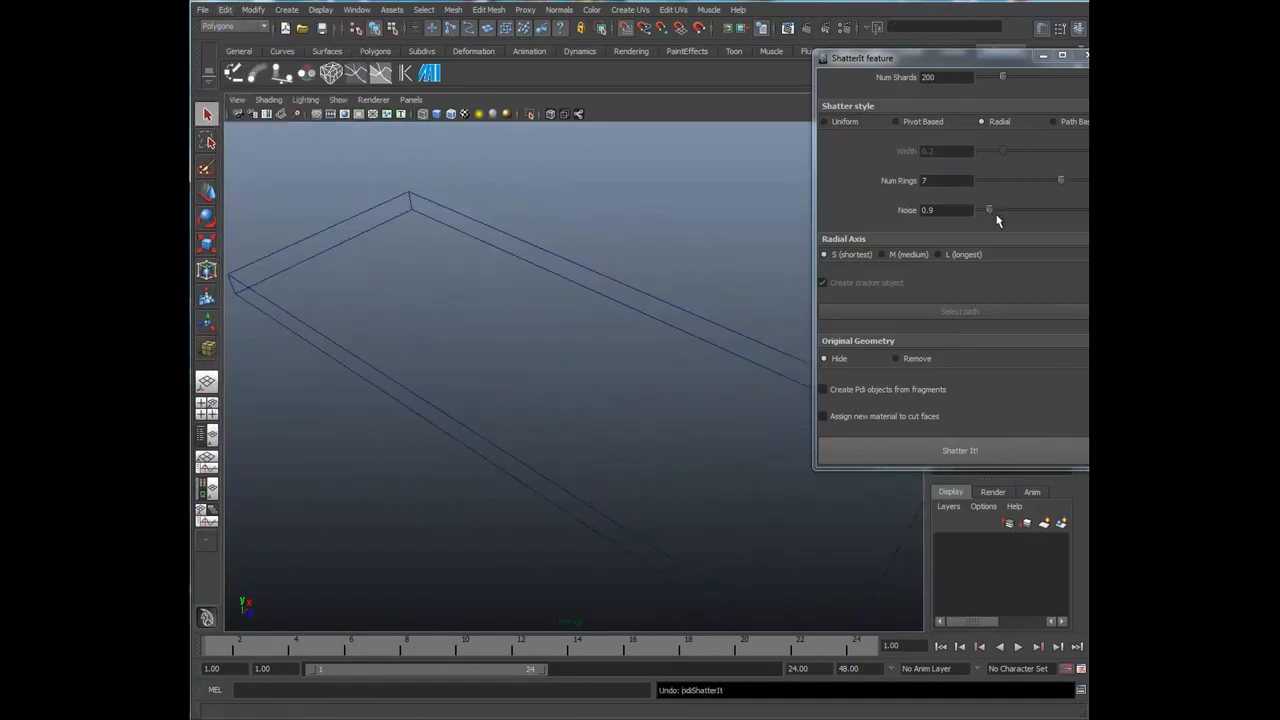
Step: Change the radial axis to M (medium), shatter the flat box and inspect the fragments
left_click_drag(749, 349, 735, 329, "alt")
left_click(686, 330)
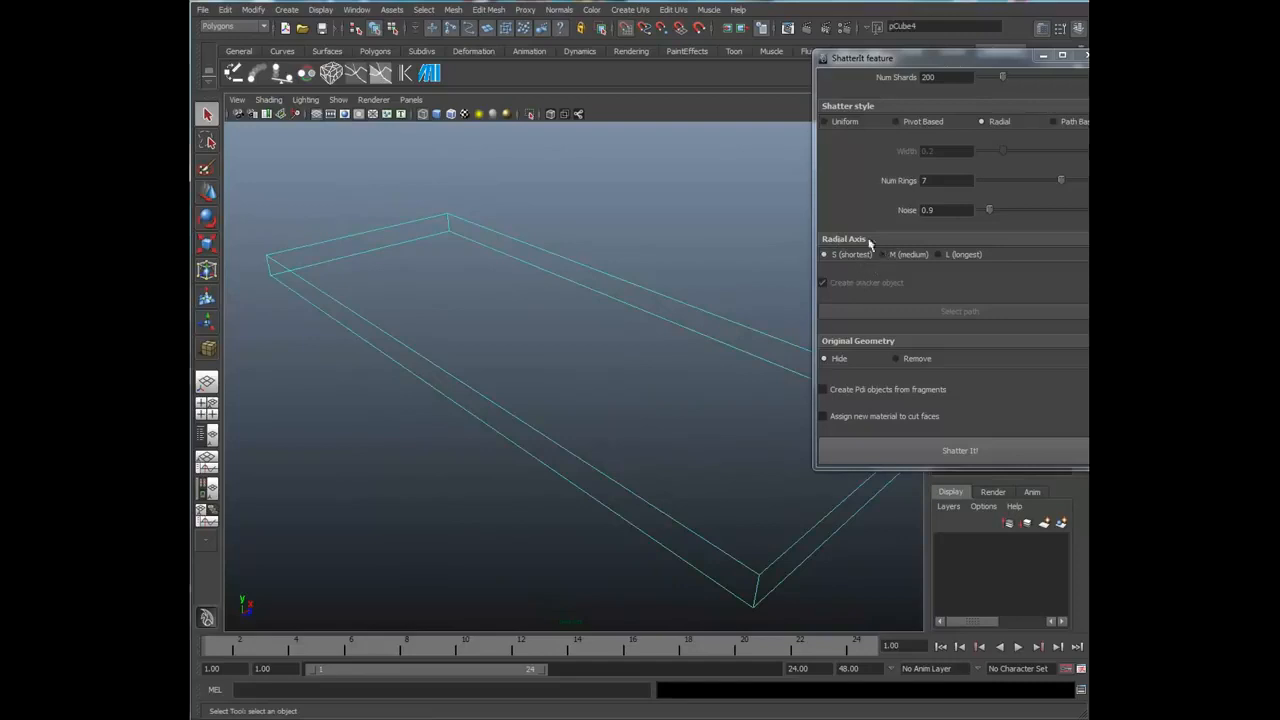
left_click(880, 256)
left_click_drag(791, 345, 688, 440, "alt")
left_click(957, 450)
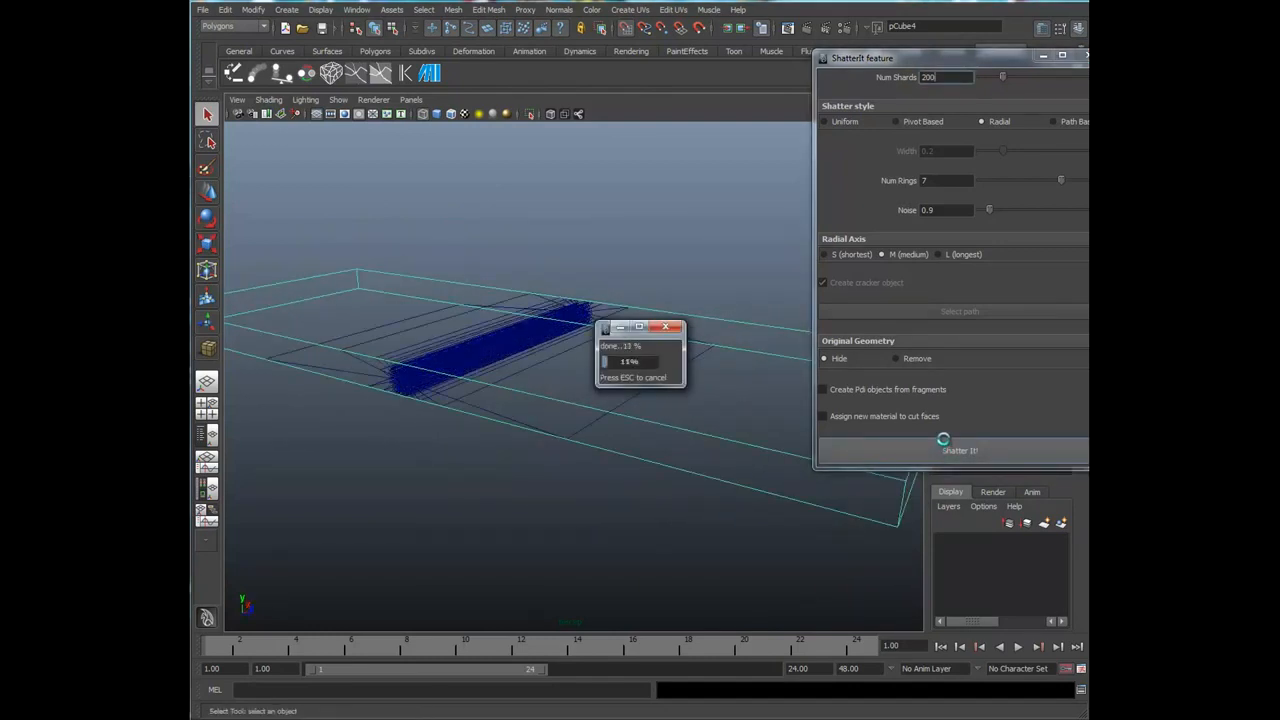
left_click_drag(603, 451, 583, 469, "alt")
right_click_drag(583, 469, 634, 476, "alt")
middle_click_drag(634, 476, 642, 433, "alt")
left_click_drag(642, 433, 692, 462, "alt")
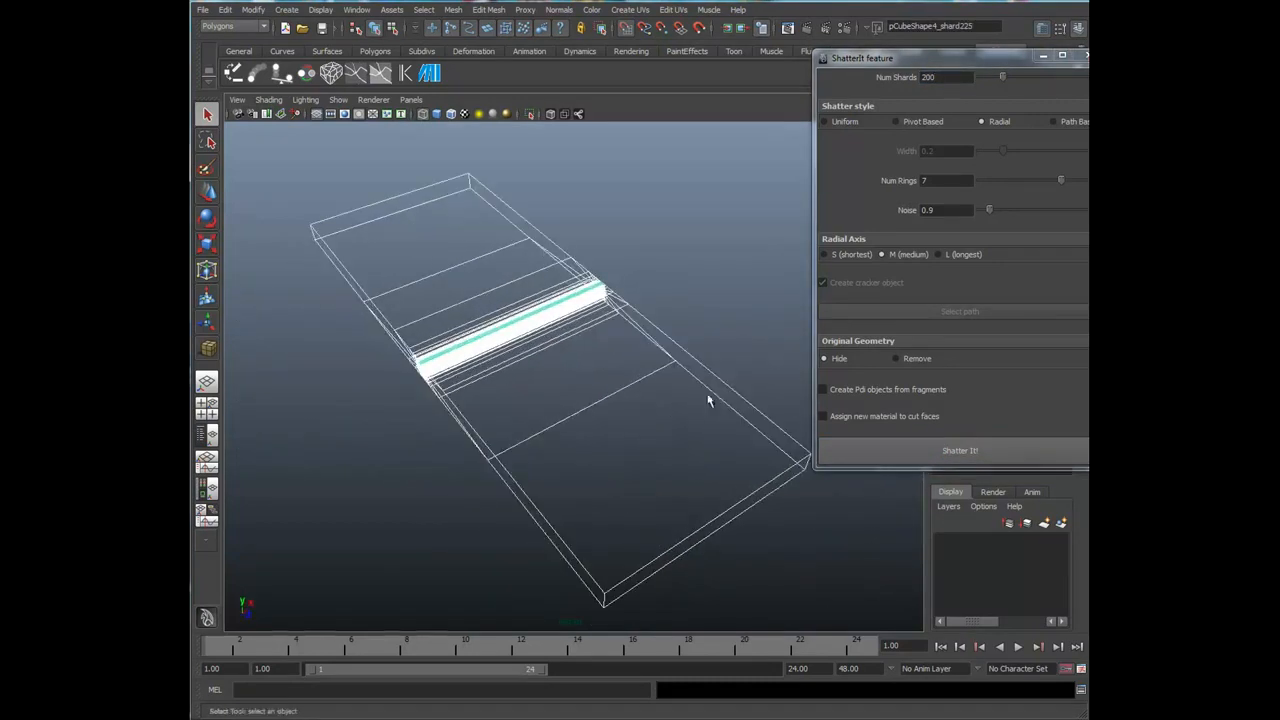
Step: Undo the medium-axis radial shatter to restore the unbroken flat box
left_click(226, 10)
left_click(241, 31)
left_click(226, 10)
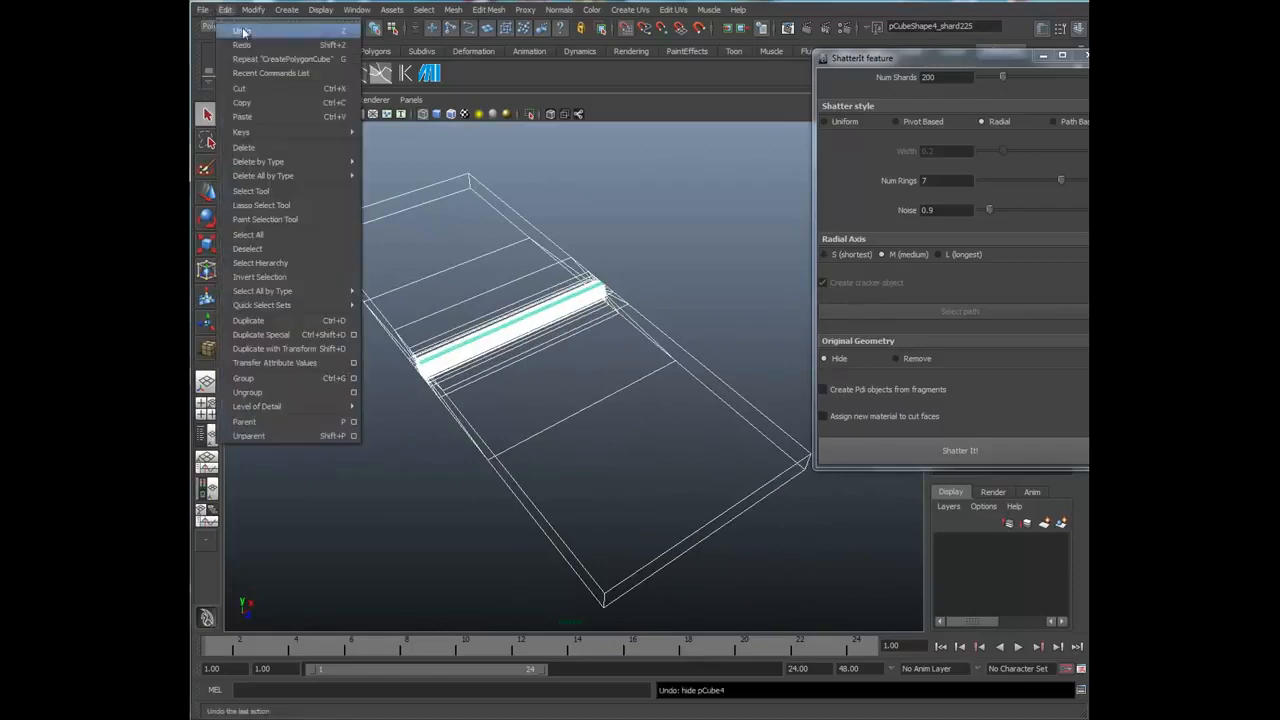
left_click(246, 34)
Step: Change the radial axis to L (longest), shatter the flat box and inspect the lengthwise cracks
left_click_drag(506, 346, 690, 355, "alt")
left_click(939, 255)
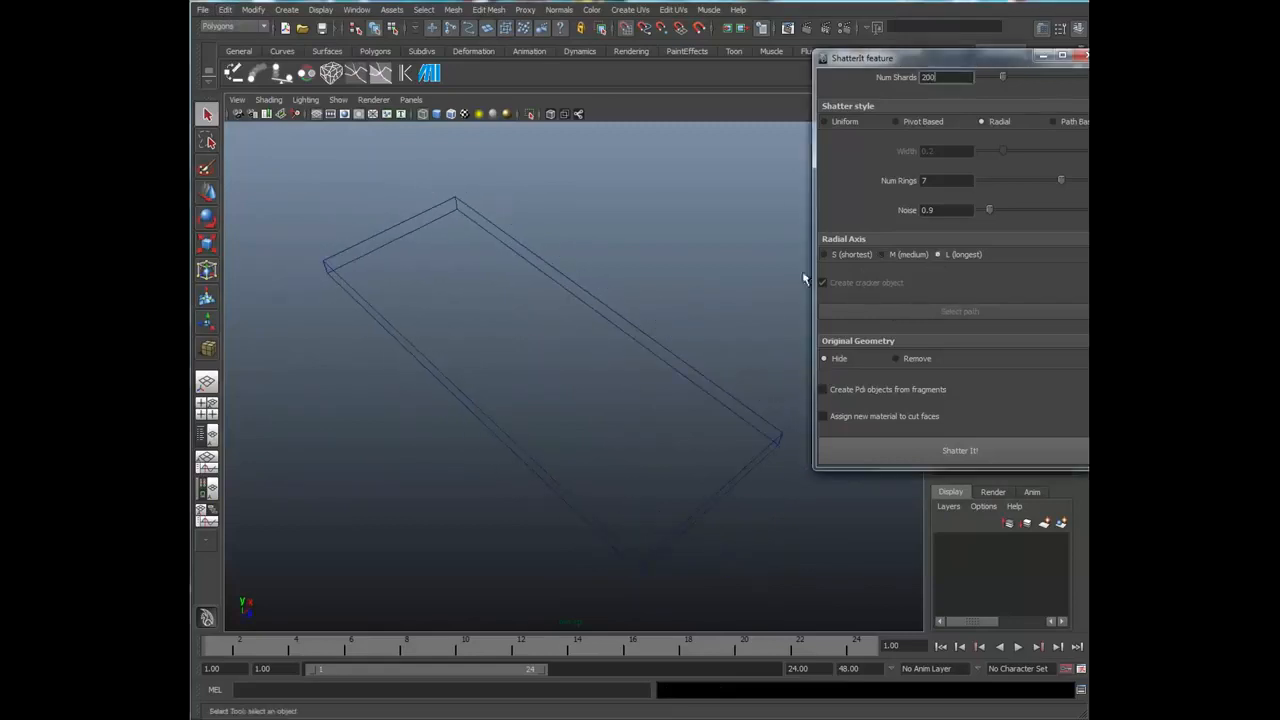
left_click(662, 350)
left_click(900, 450)
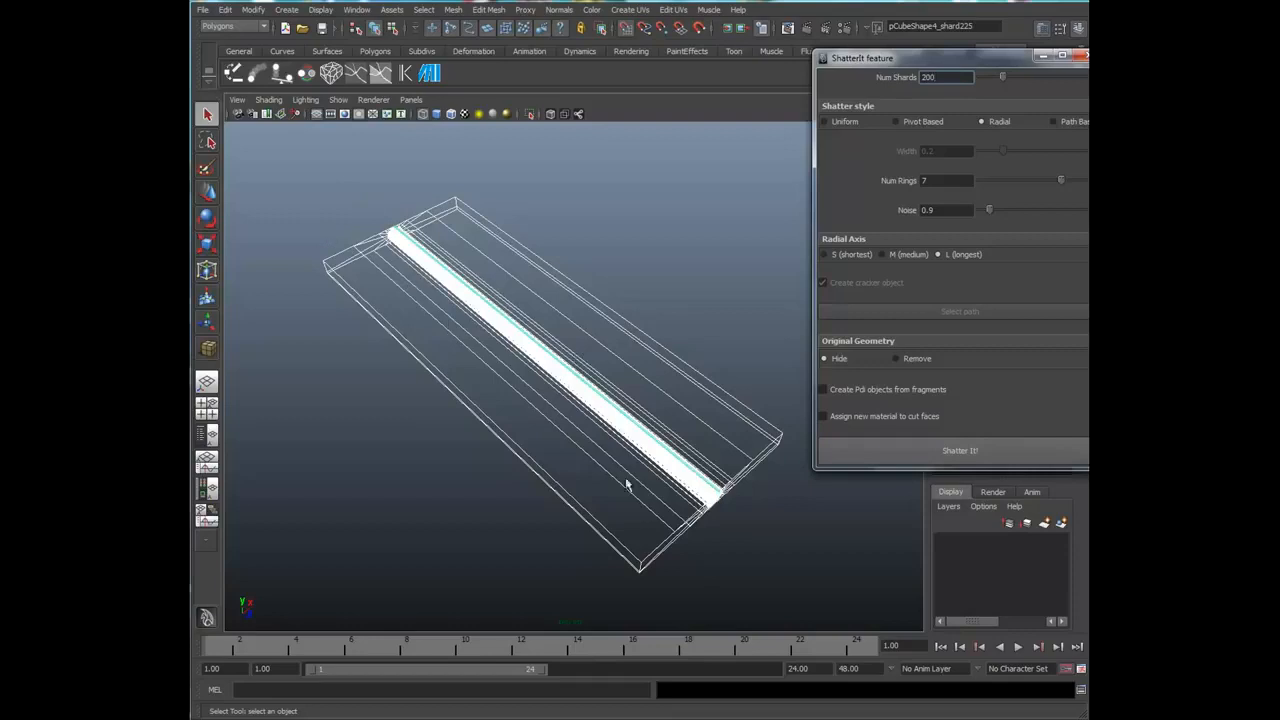
left_click_drag(485, 318, 600, 335, "alt")
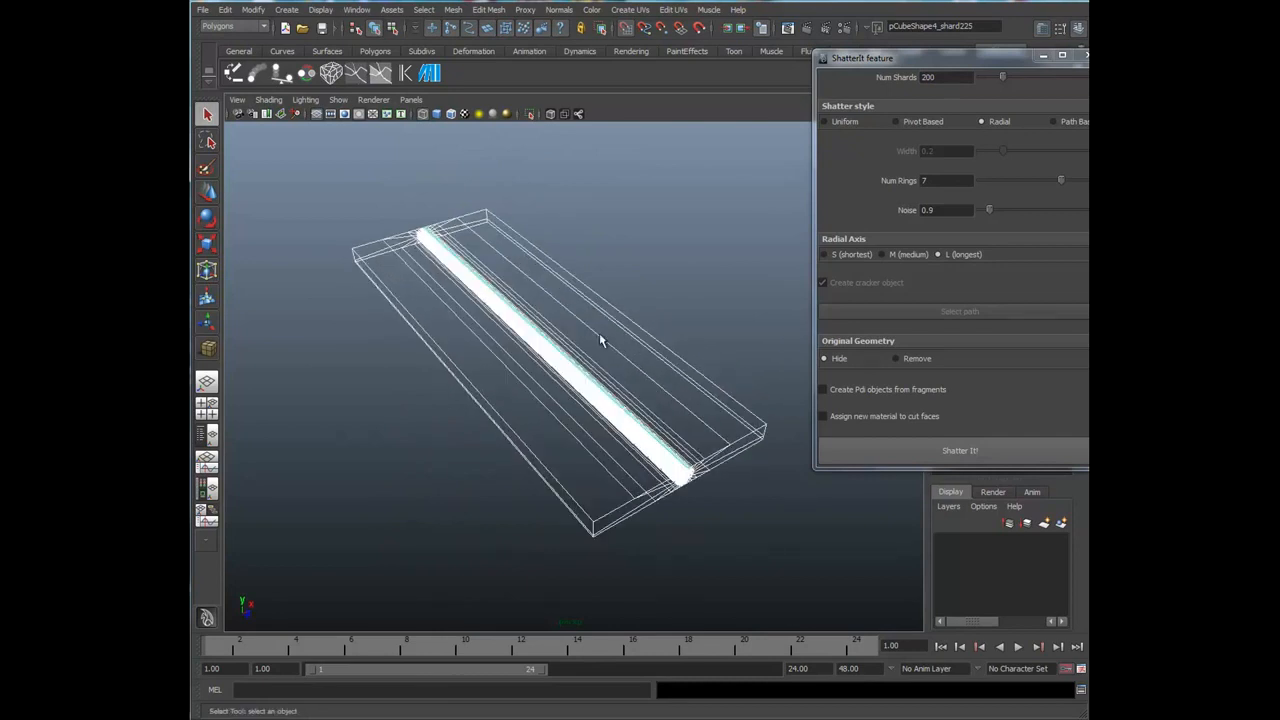
right_click_drag(575, 358, 591, 355, "alt")
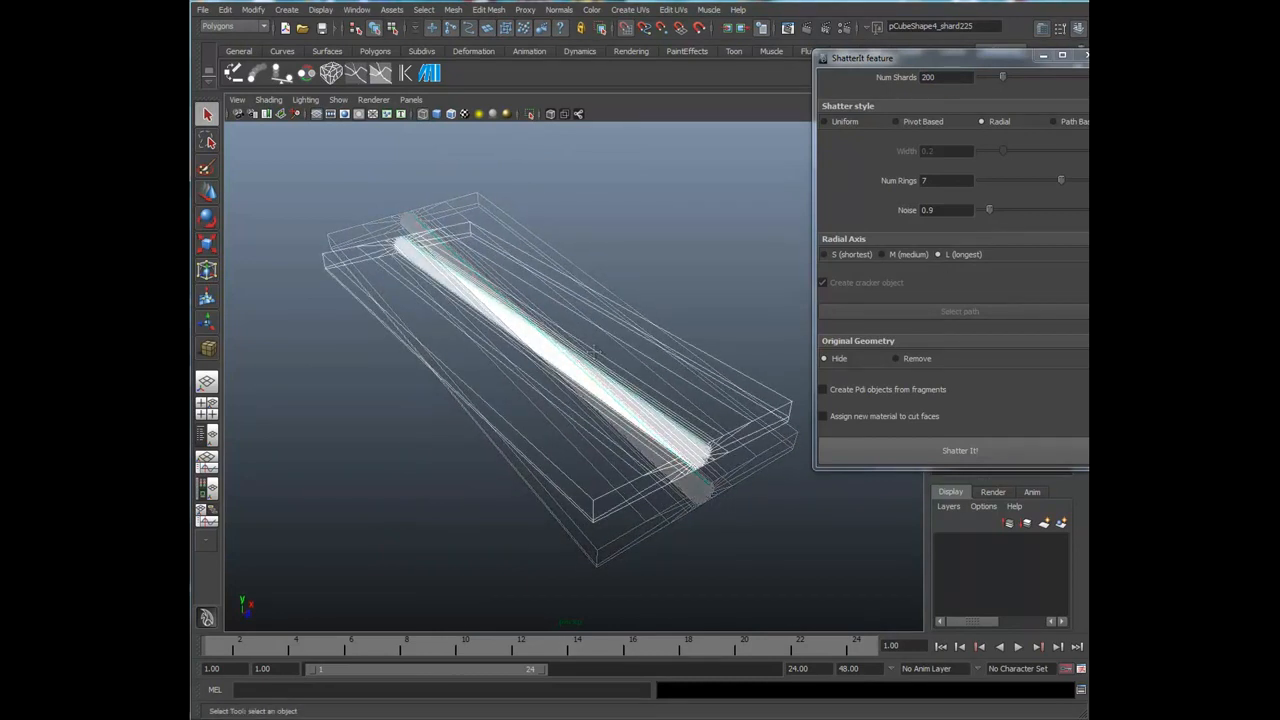
Step: Undo the longest-axis radial shatter of the flat box
left_click(228, 12)
left_click(241, 32)
left_click(229, 12)
left_click(241, 34)
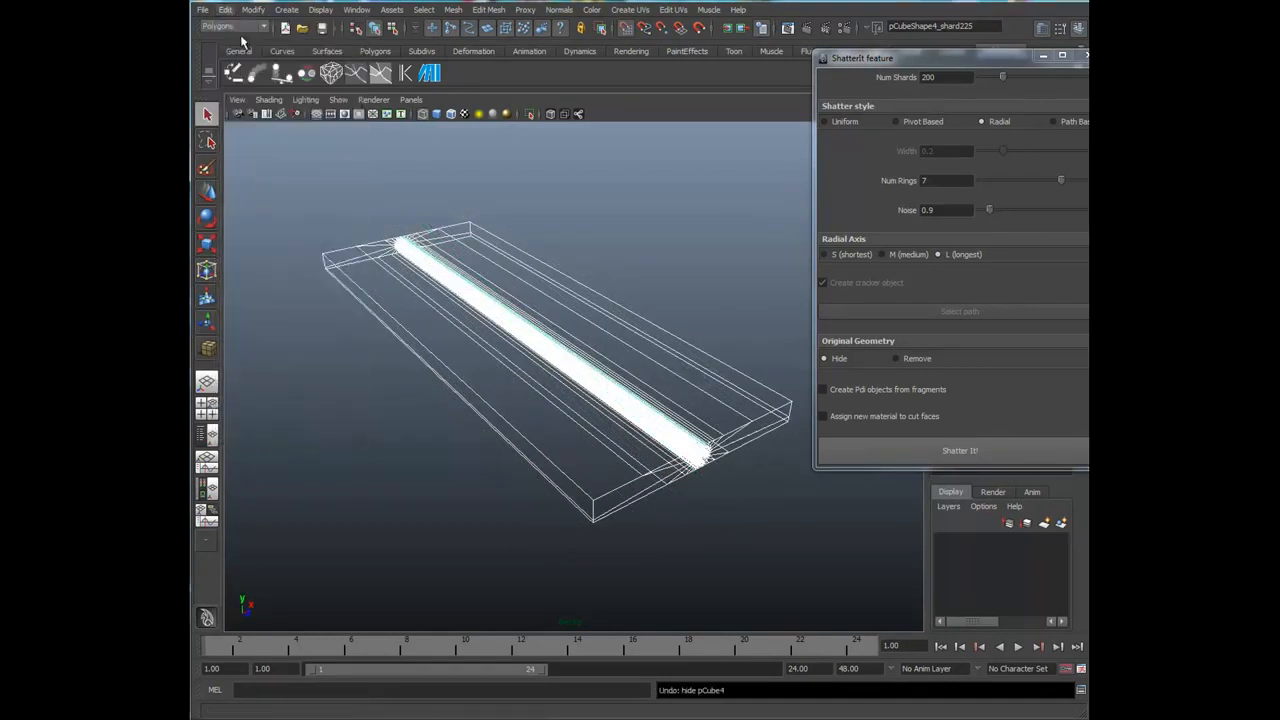
Step: Select the flat box, set the number of shards to 50 and shatter it radially along its longest axis
left_click(610, 322)
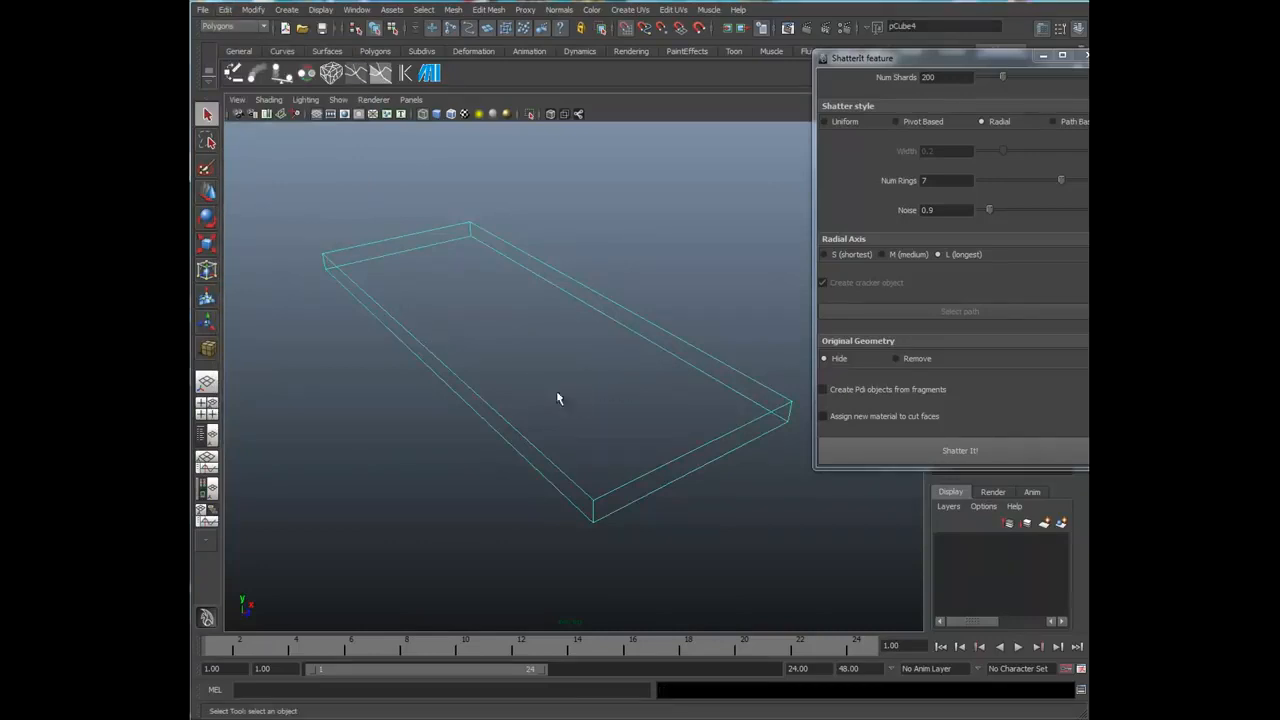
left_click(884, 80)
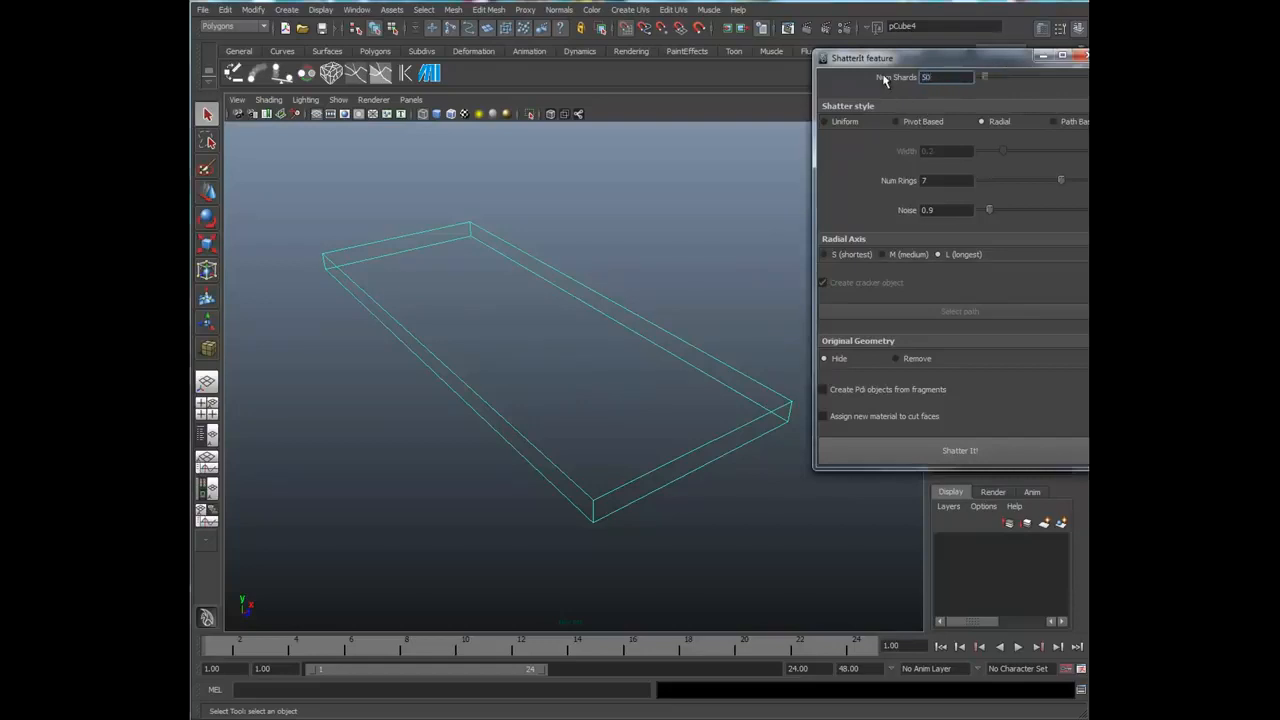
left_click(966, 451)
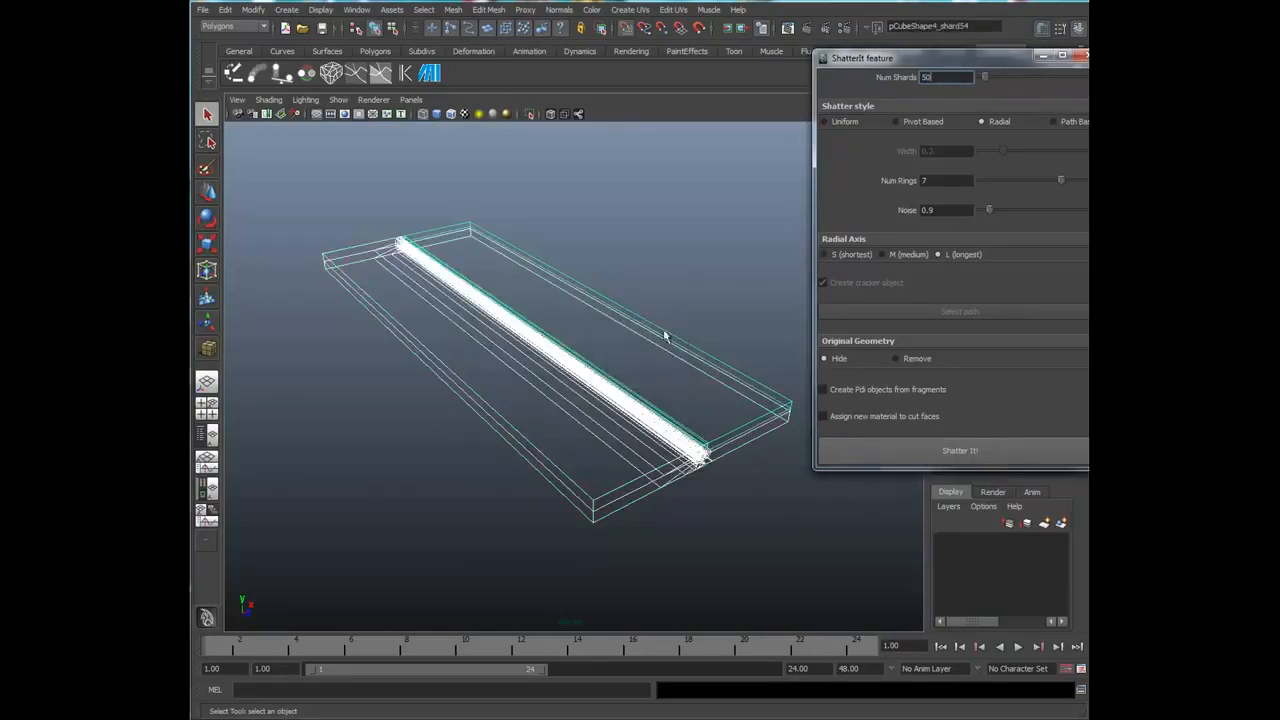
Step: Select all the radial fragments and shatter them again with the Uniform style and 3 shards
left_click_drag(678, 264, 451, 430)
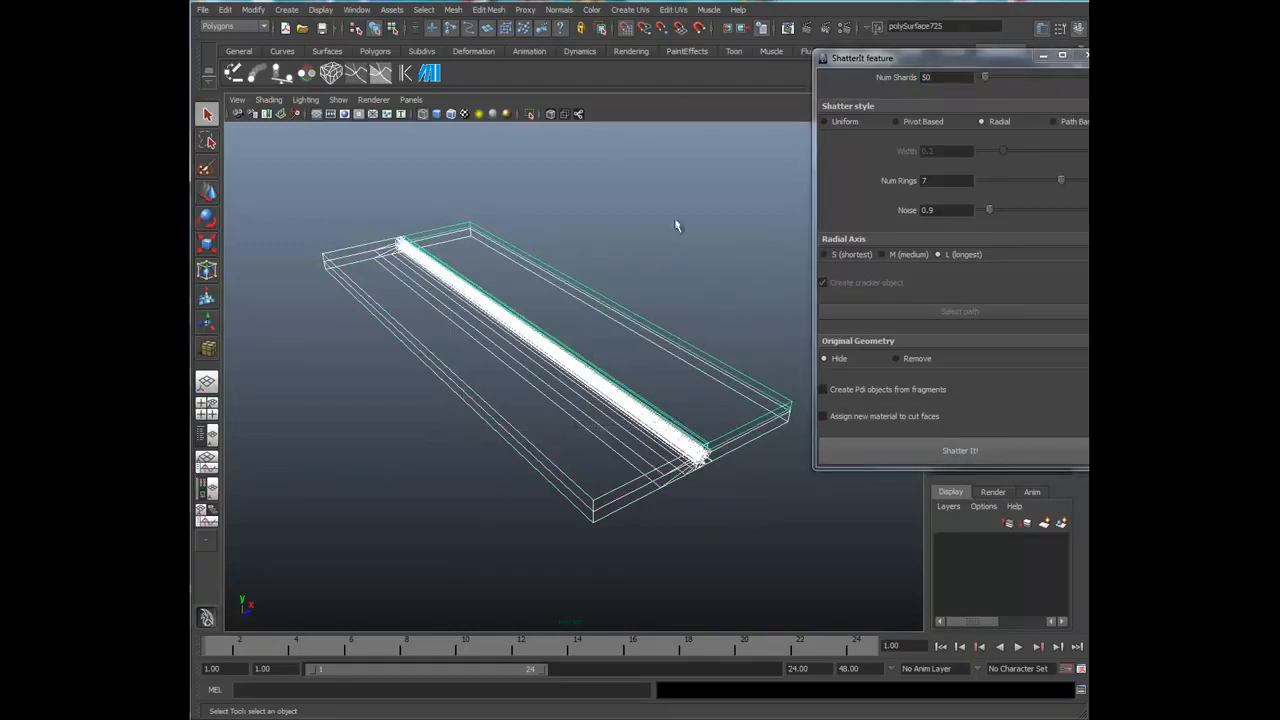
left_click(828, 122)
left_click(932, 80)
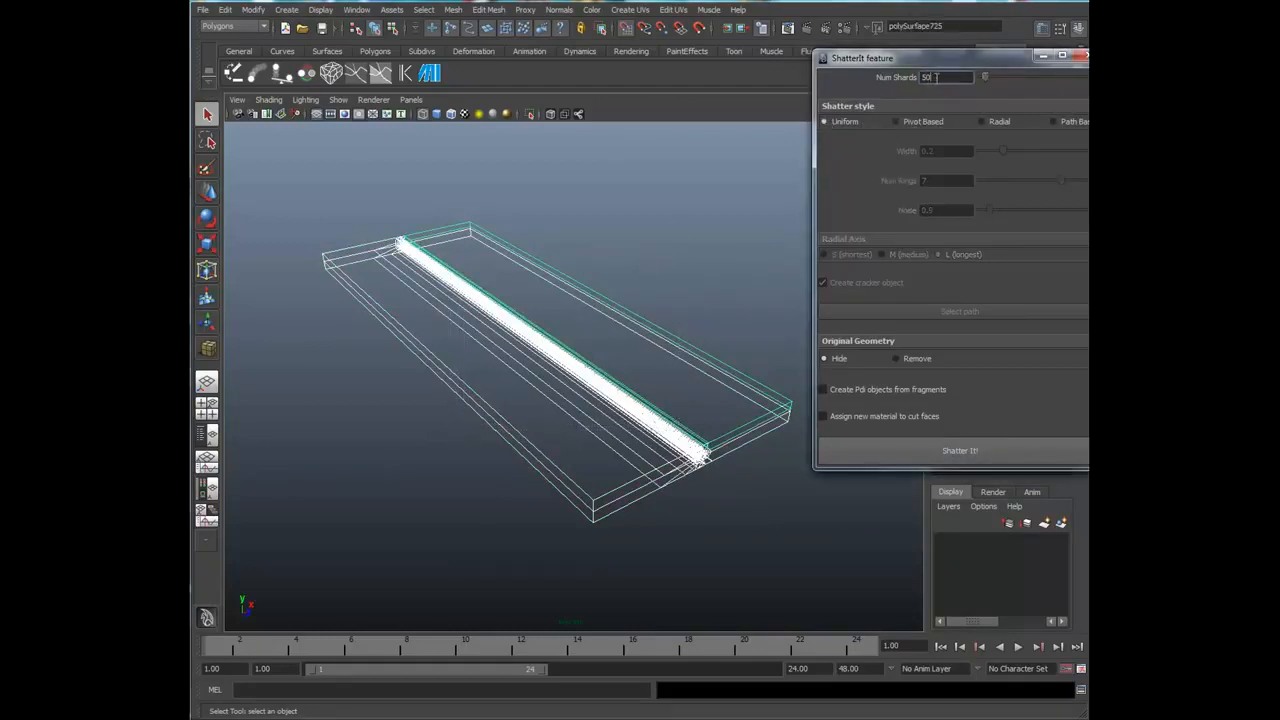
type("3")
key("Return")
left_click(957, 454)
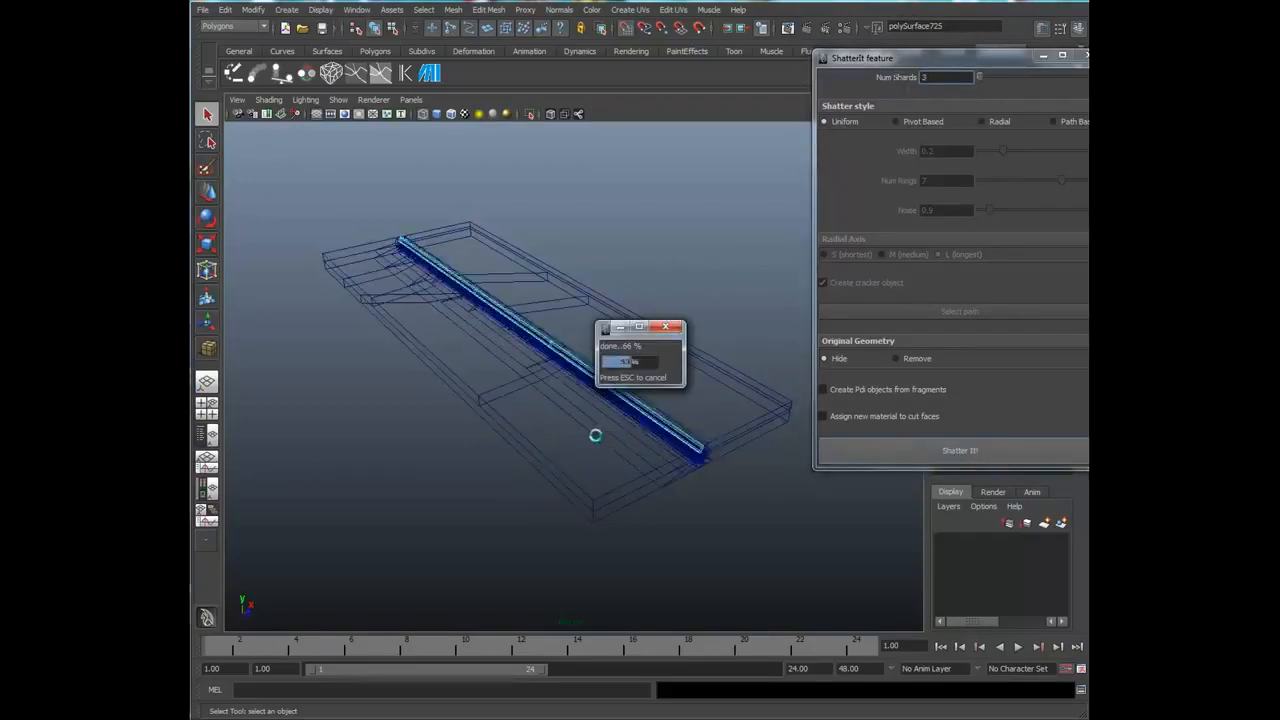
Step: Inspect the re-shattered pieces from several angles, then select a group of fragments and move it vertically above the rest
left_click_drag(604, 404, 456, 342, "alt")
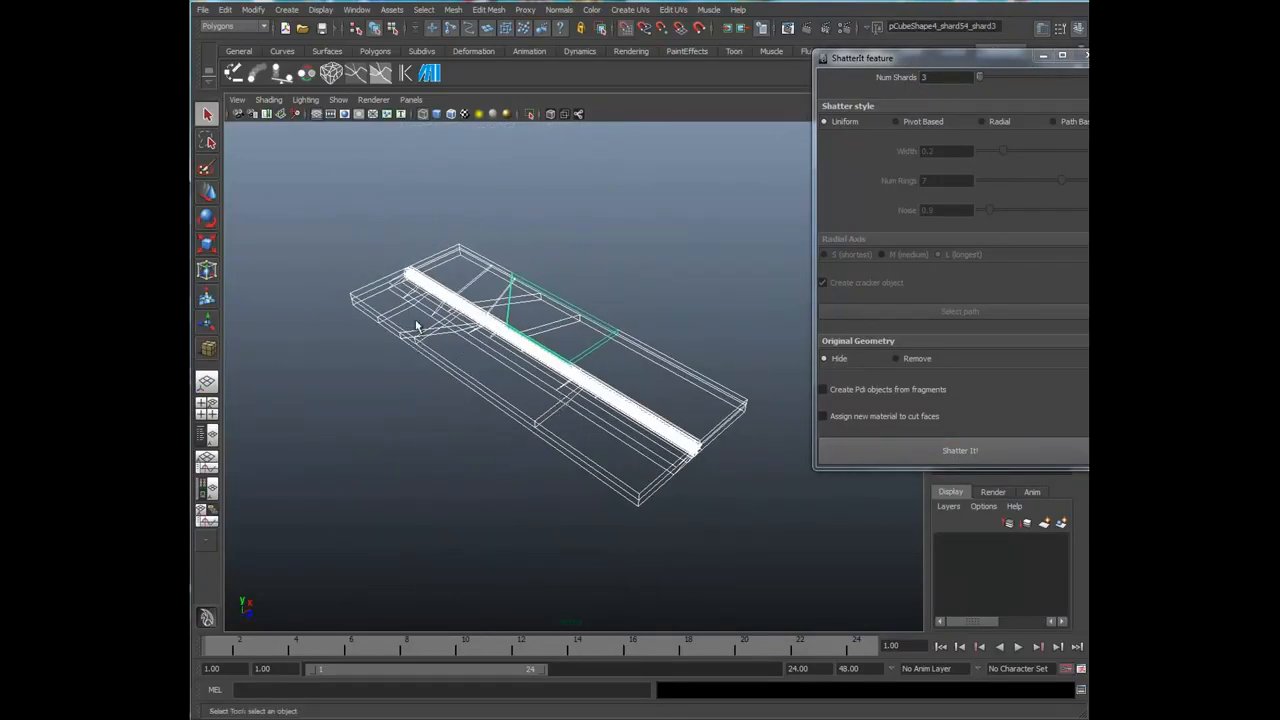
left_click_drag(598, 430, 571, 394, "alt")
right_click_drag(571, 394, 783, 423, "alt")
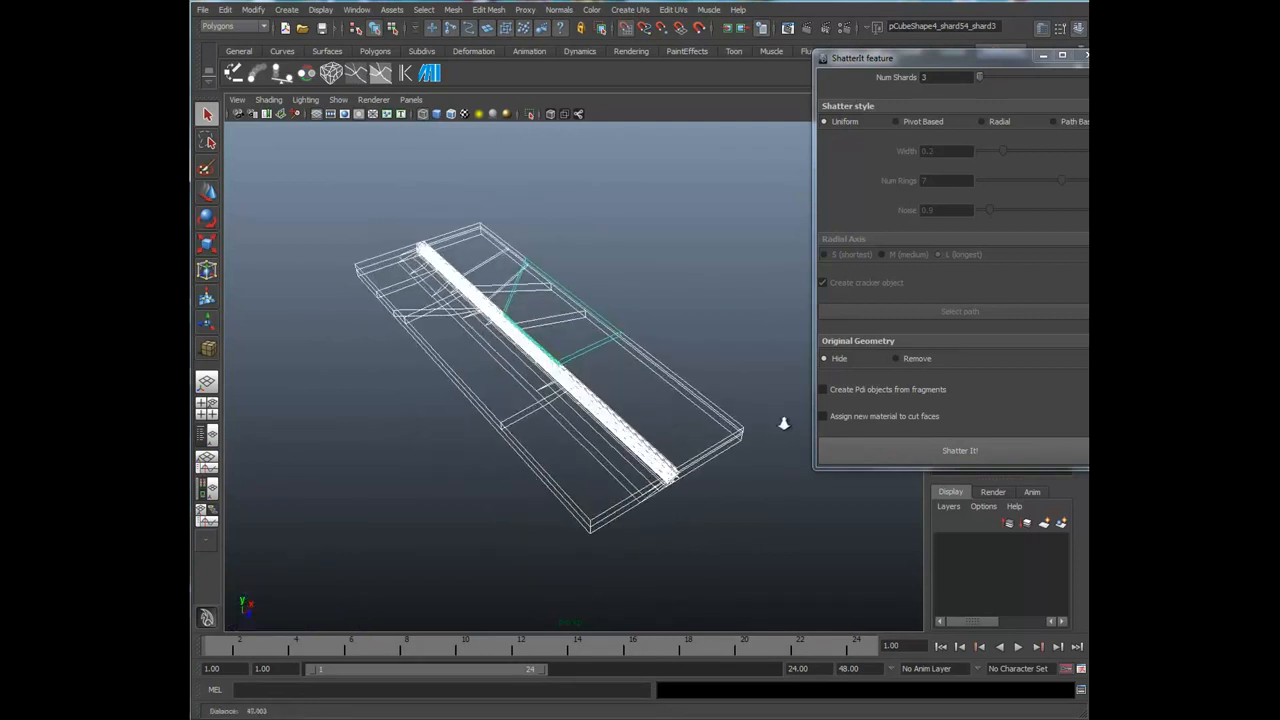
left_click_drag(783, 423, 537, 463, "alt")
left_click(562, 318)
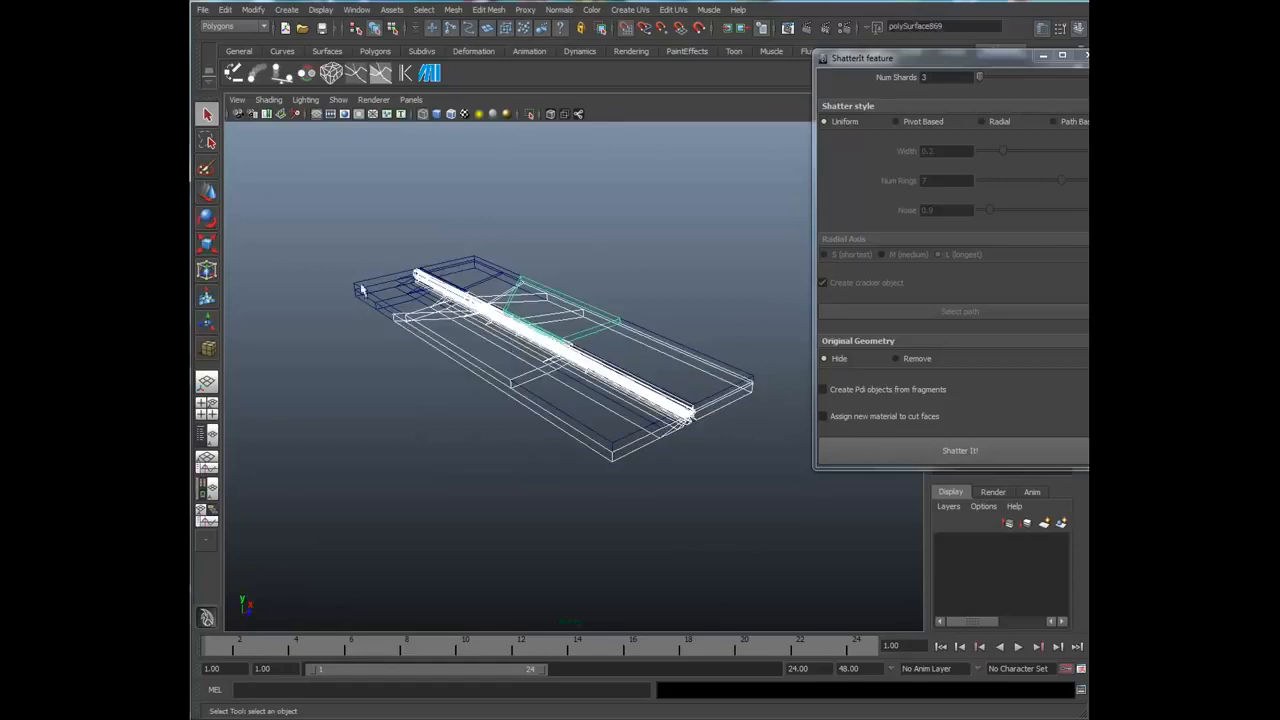
key("w")
left_click_drag(543, 272, 540, 160)
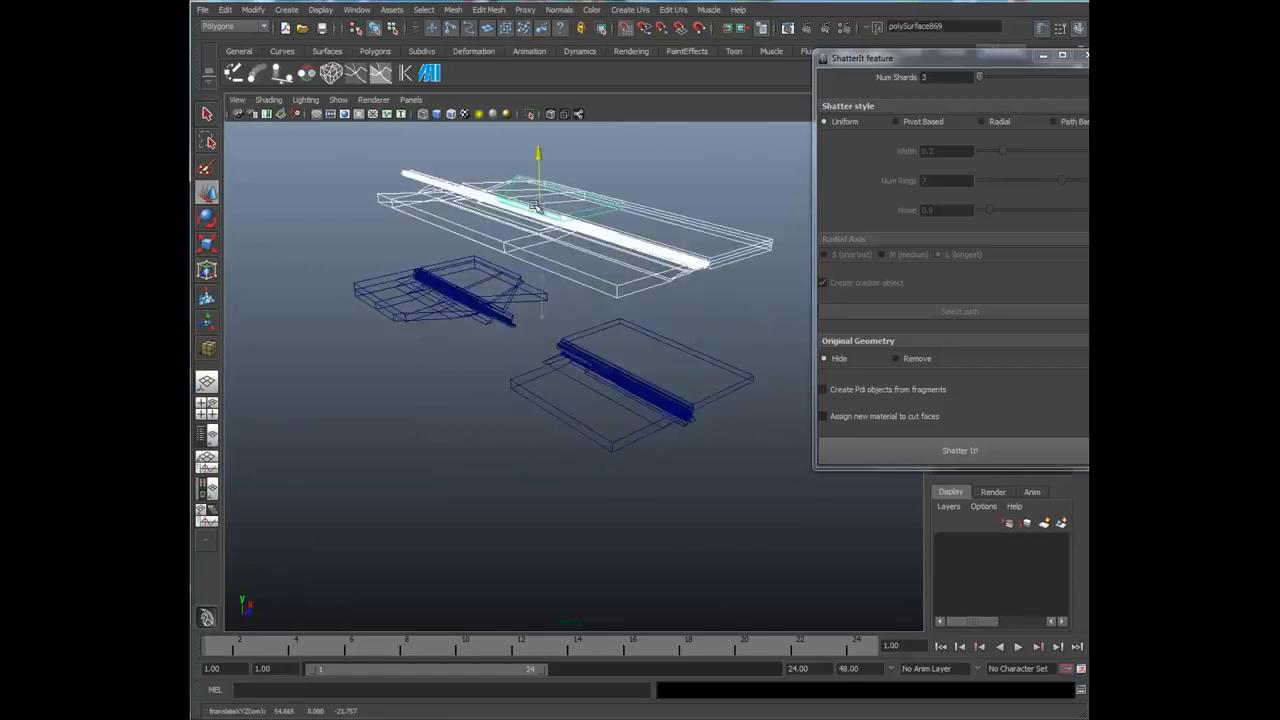